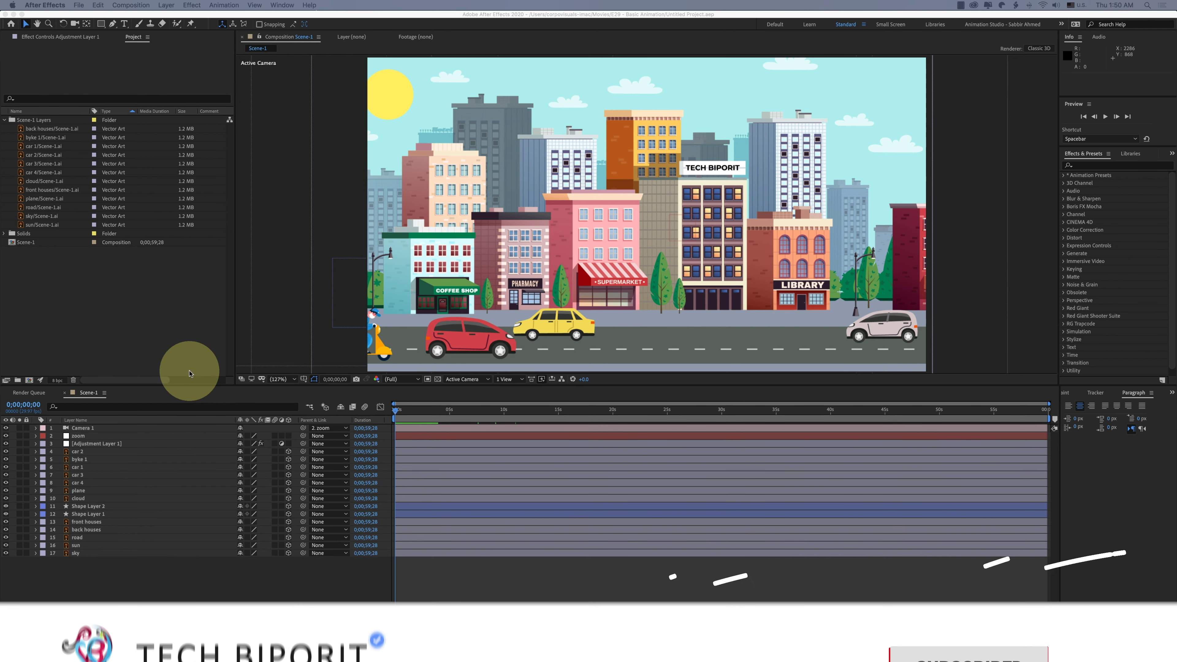
Step: Clear the Scene-1 selection in the Project panel and bring up the Composition menu
click(174, 351)
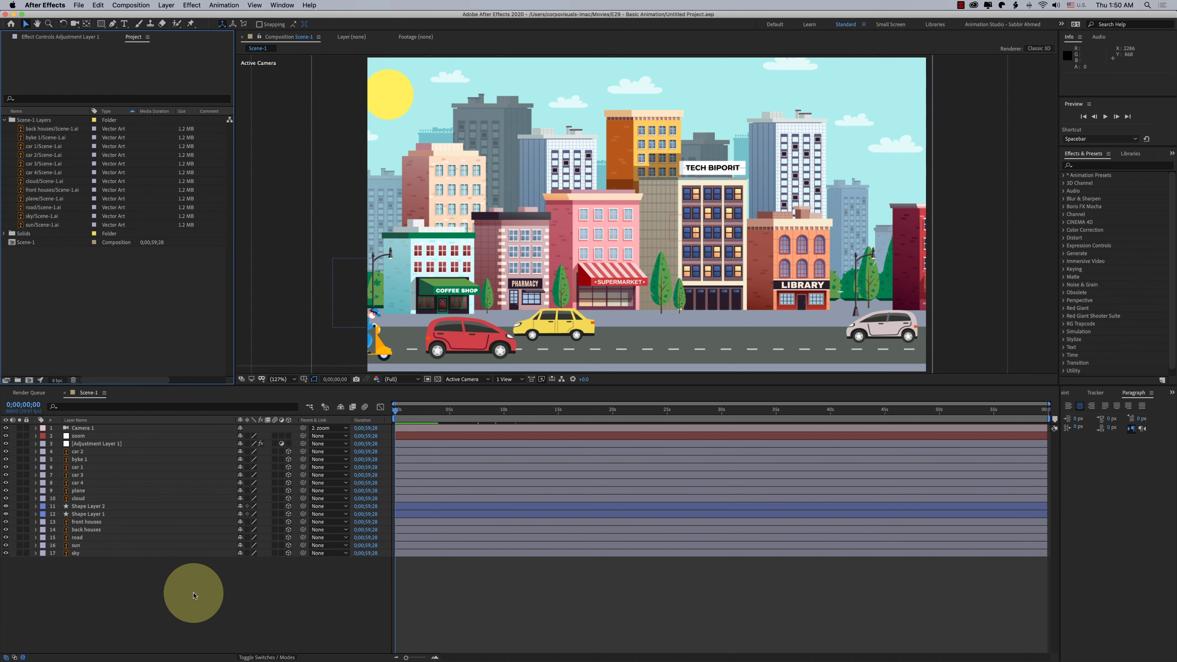
click(192, 589)
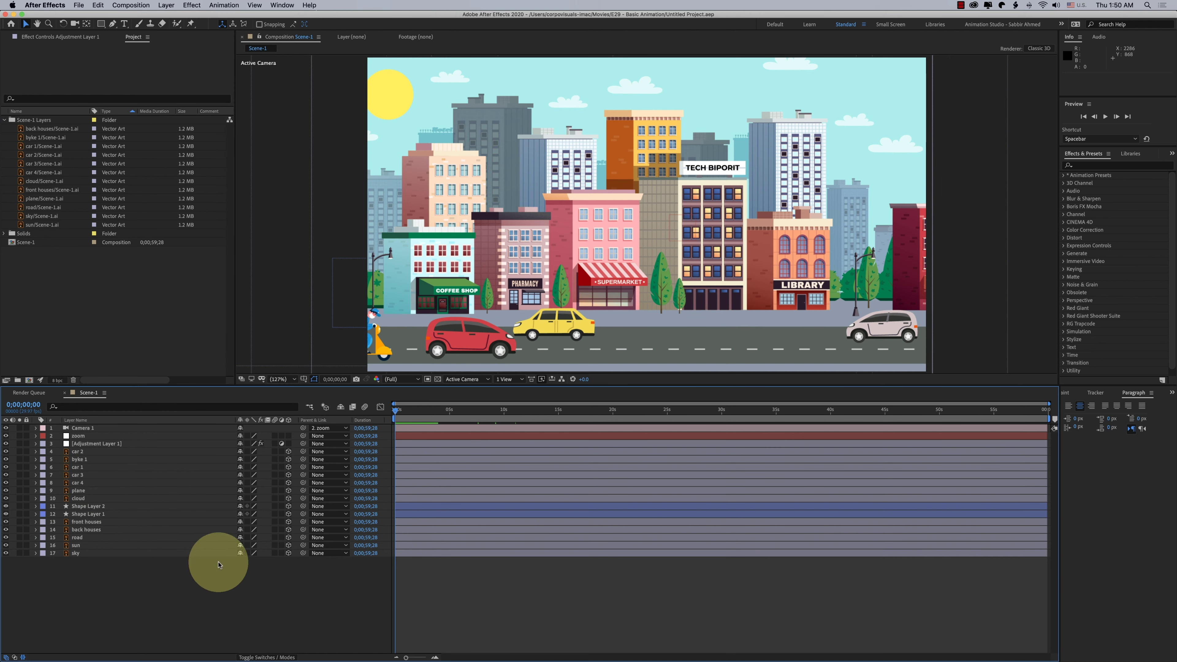
click(34, 242)
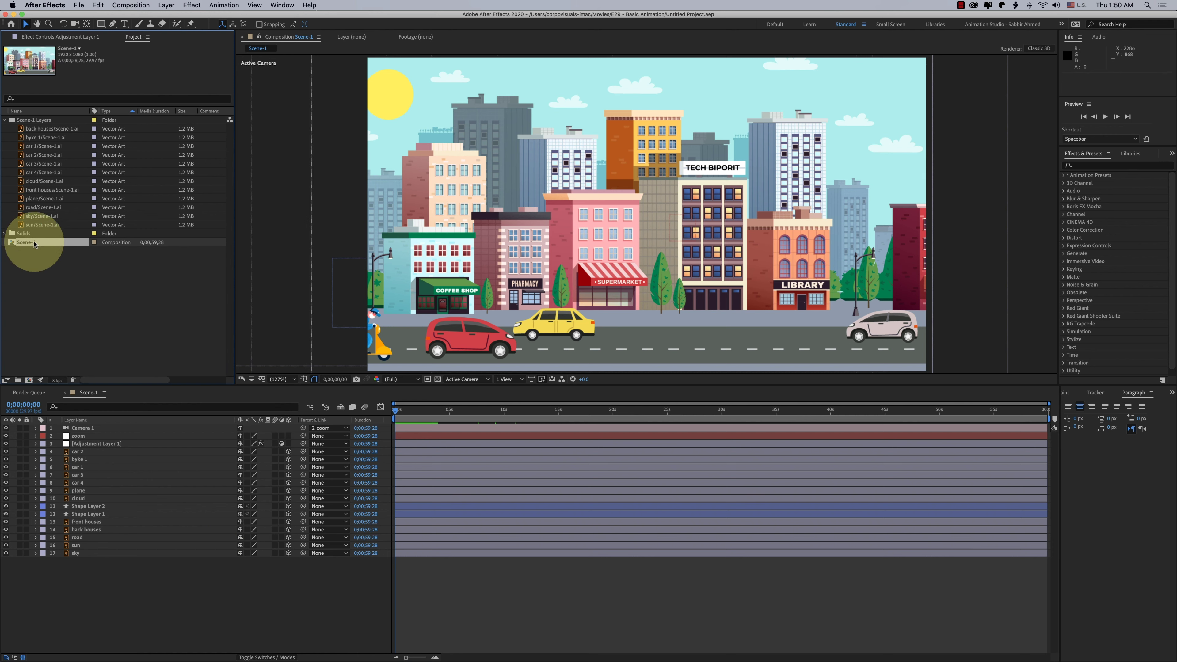
click(162, 558)
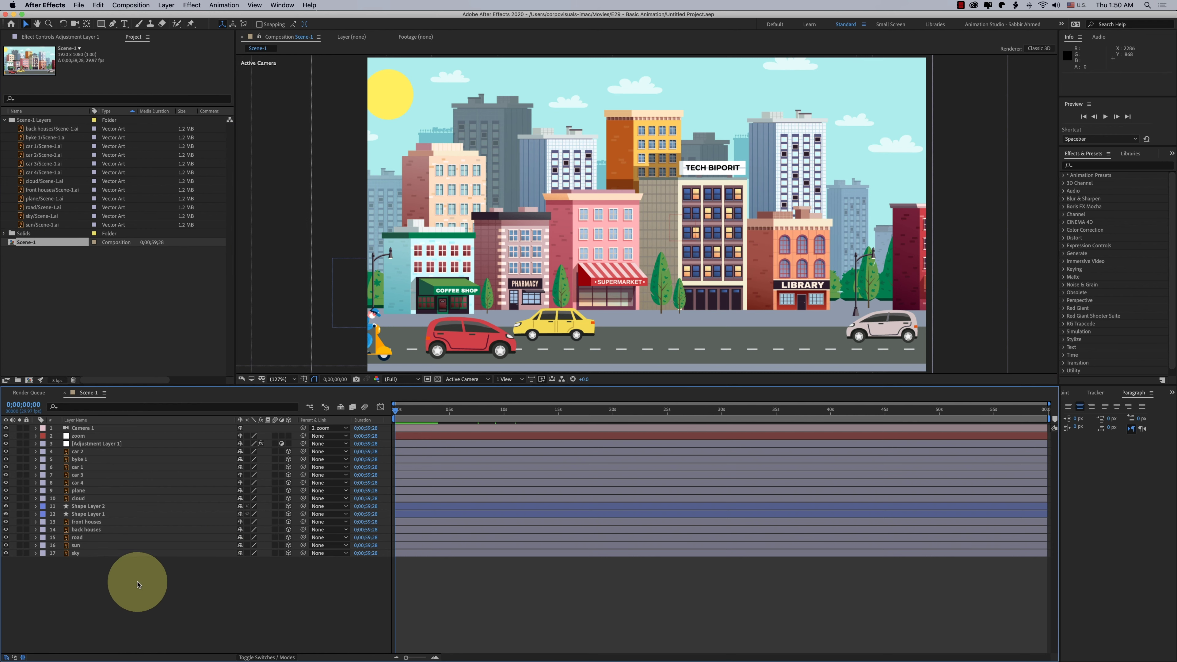
click(99, 321)
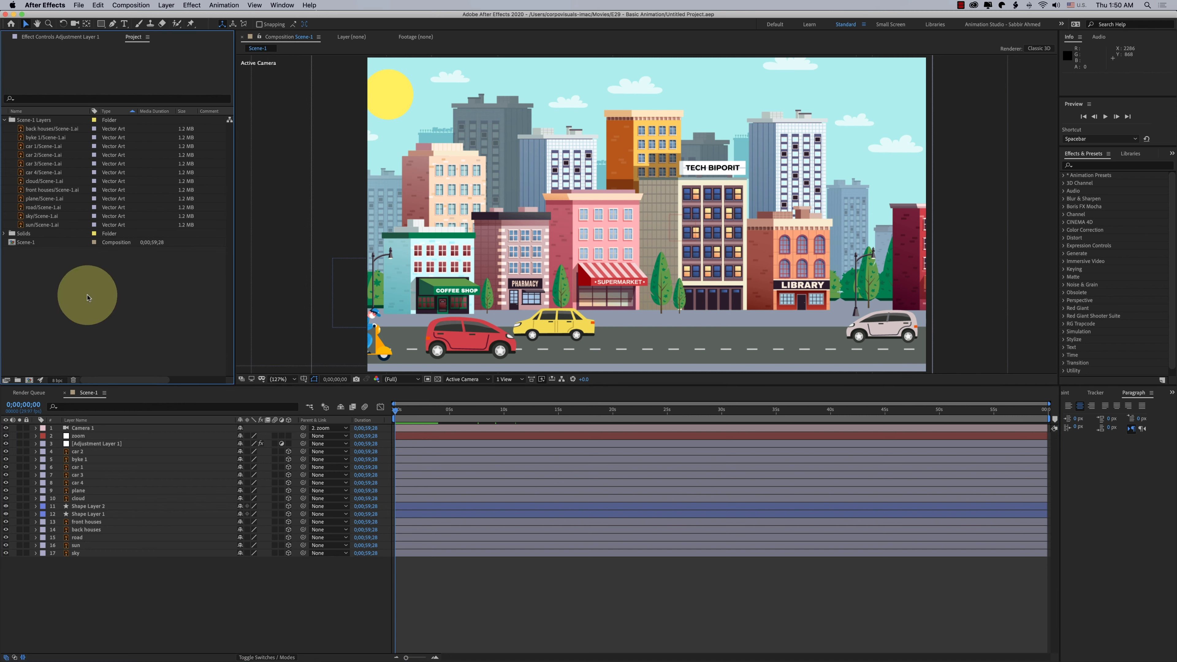
drag(80, 300, 29, 327)
click(129, 6)
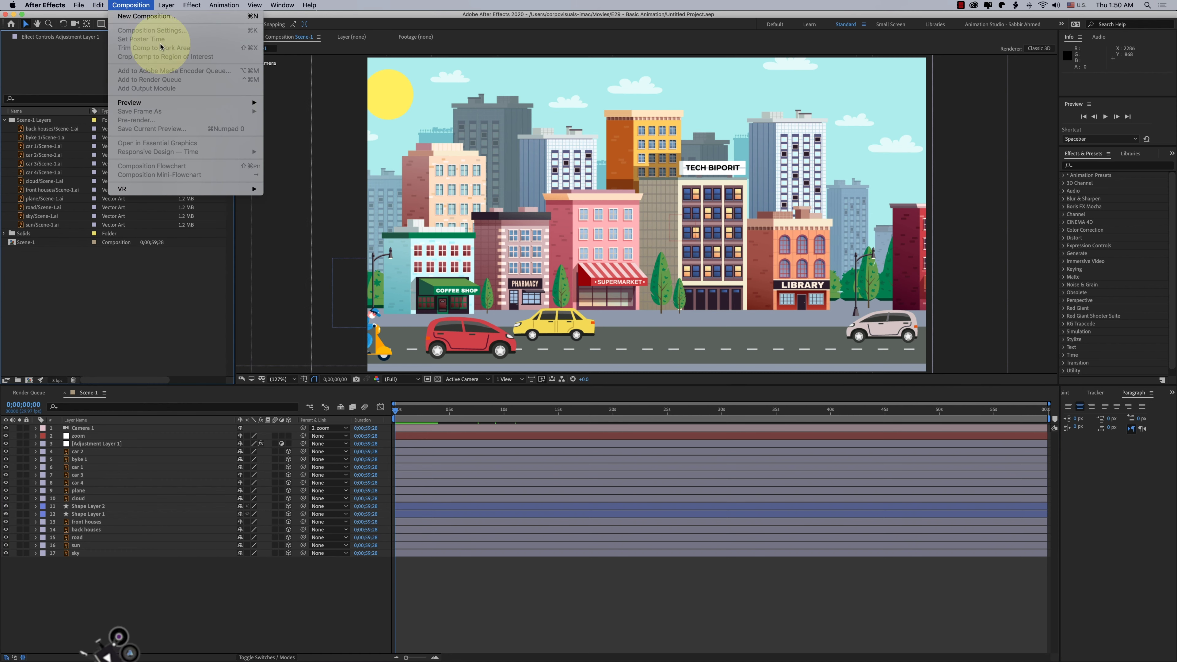
Step: Add the Scene-1 composition to the Render Queue via File > Export > Add to Render Queue
click(40, 259)
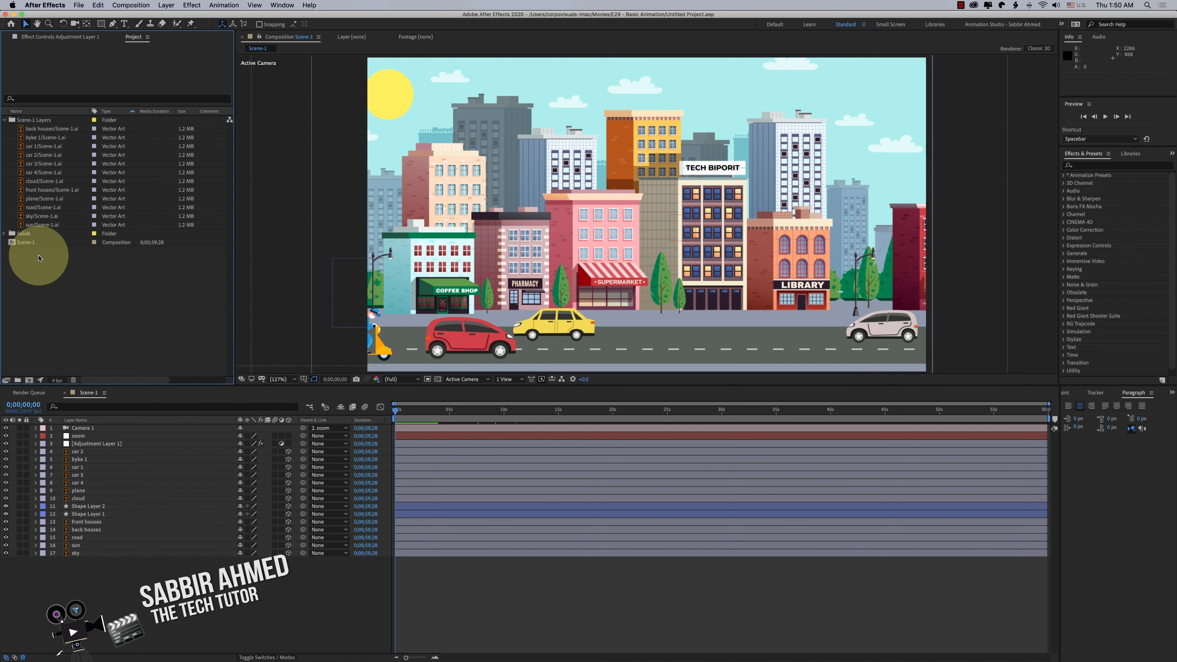
click(35, 244)
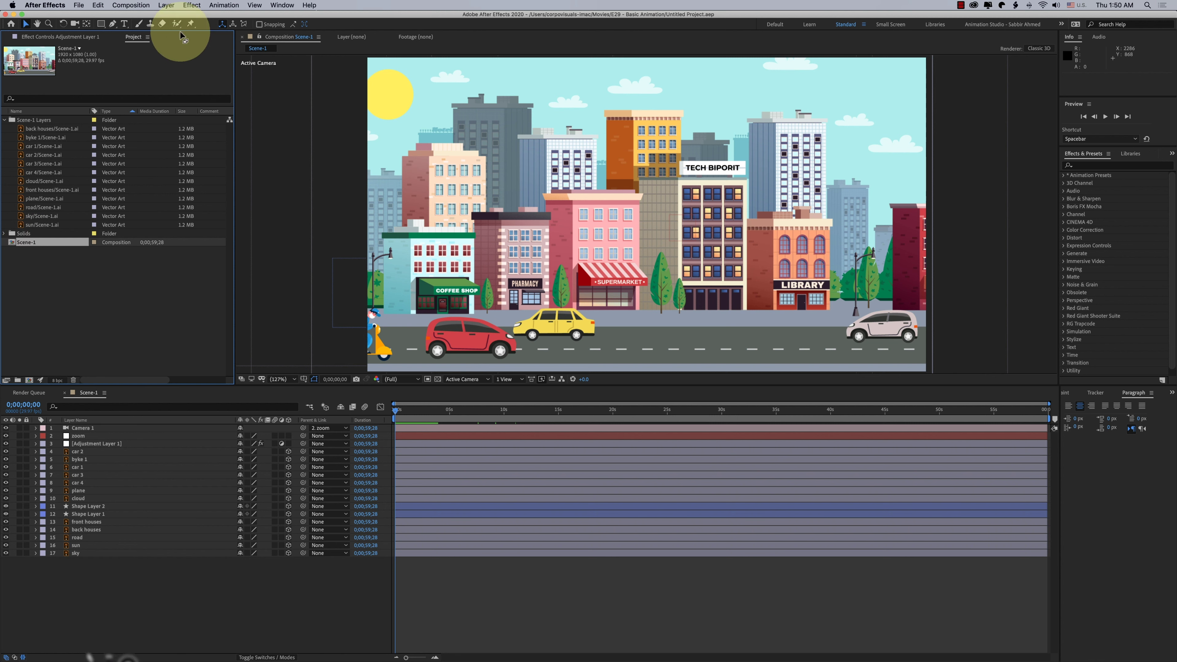
click(130, 5)
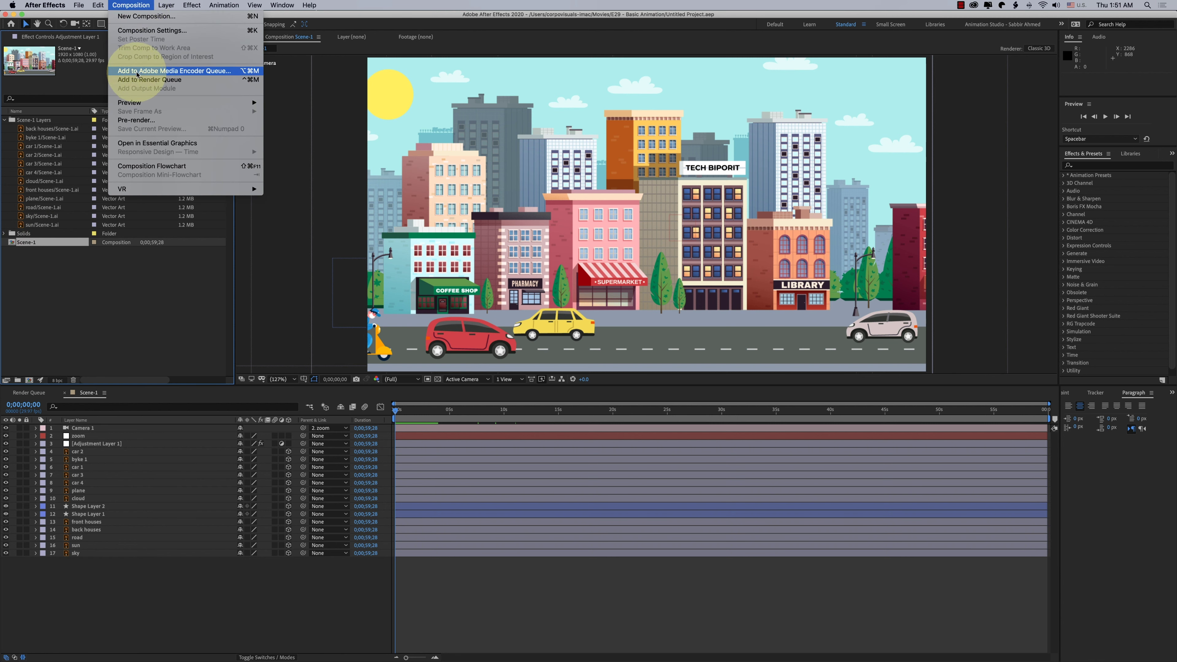
click(193, 81)
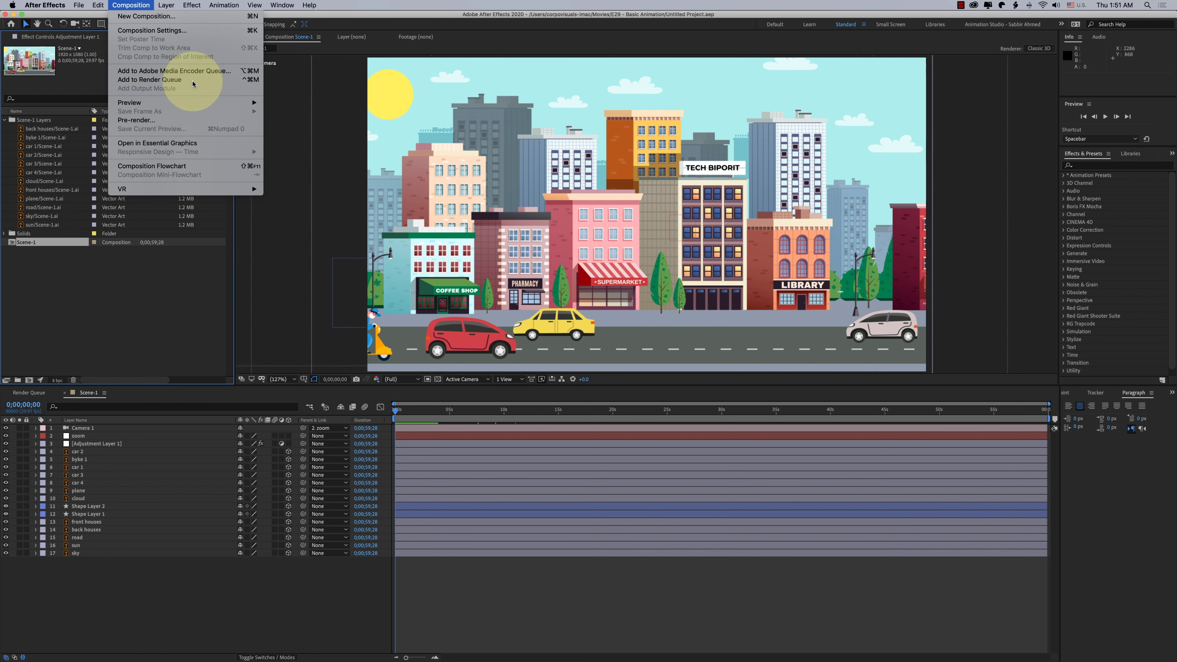
click(175, 593)
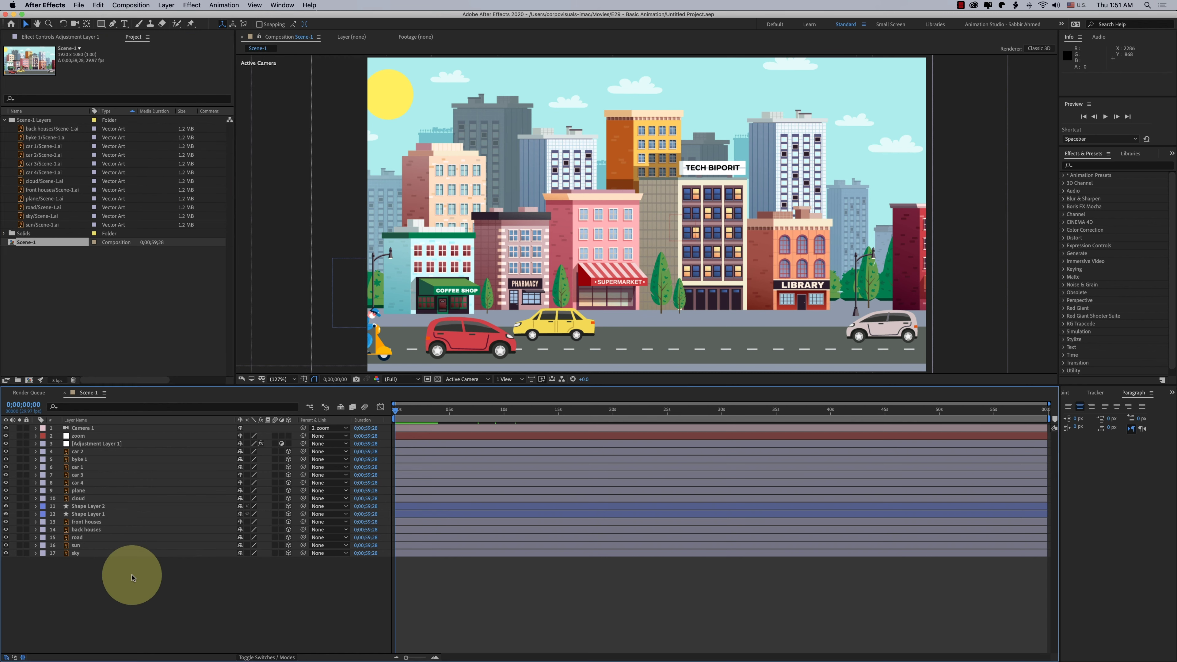
click(131, 6)
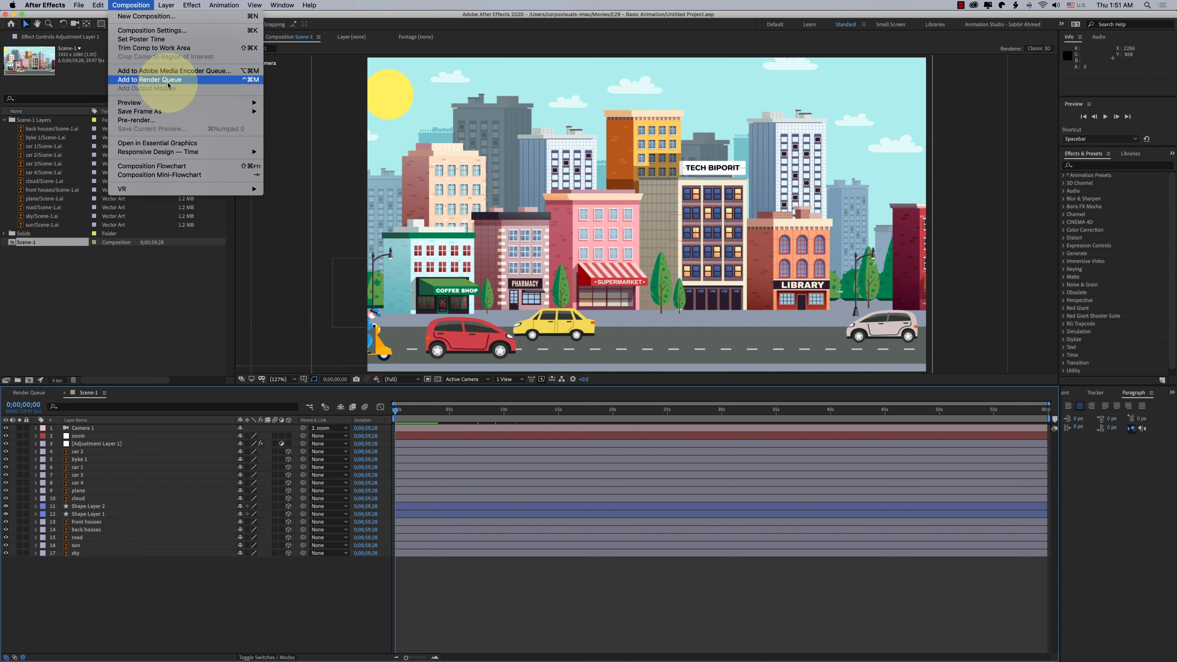
mouse_move(88, 5)
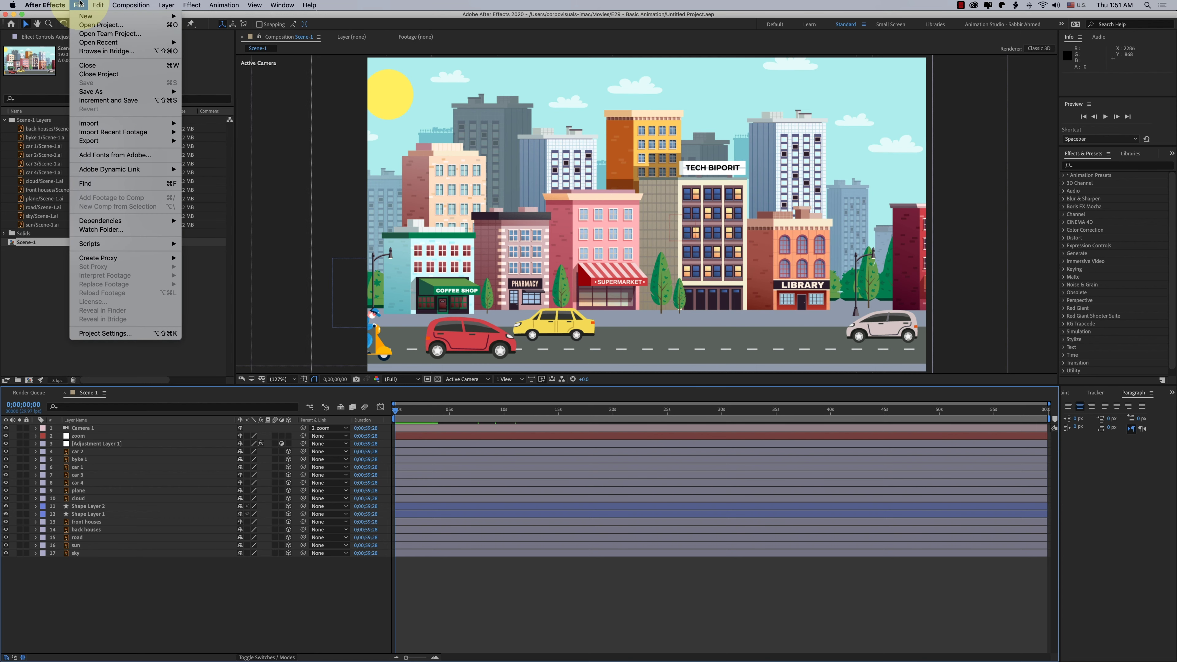
mouse_move(121, 141)
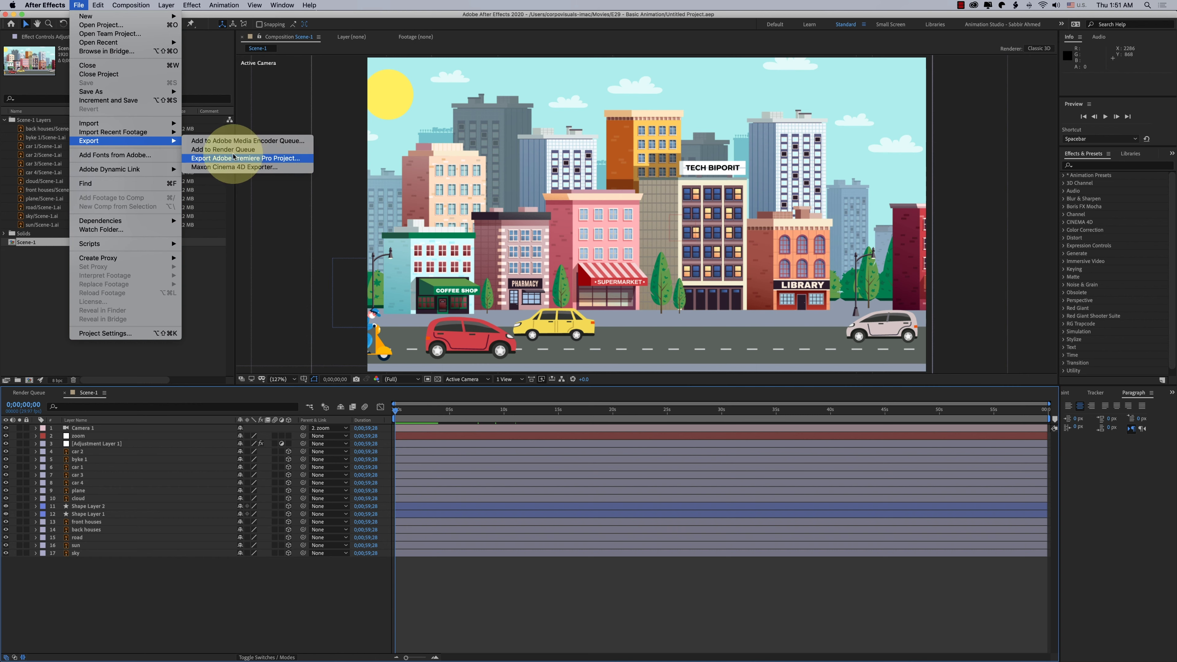
click(275, 150)
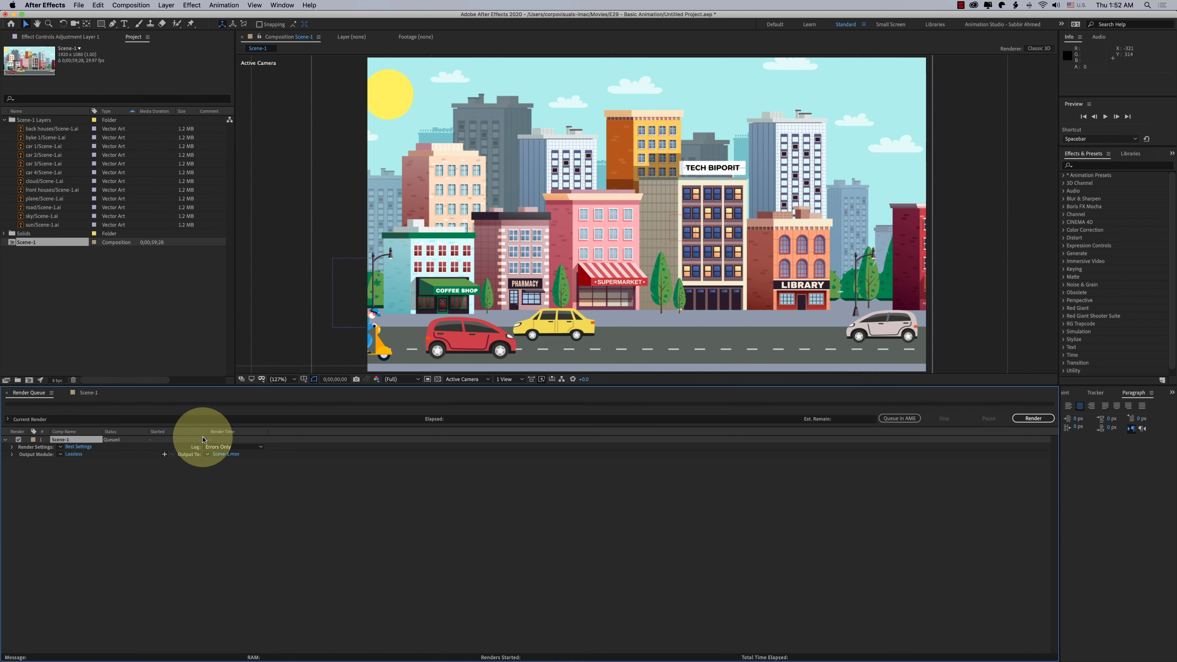
Step: In Render Settings, set Quality to Best and Resolution to Full, then confirm
click(75, 447)
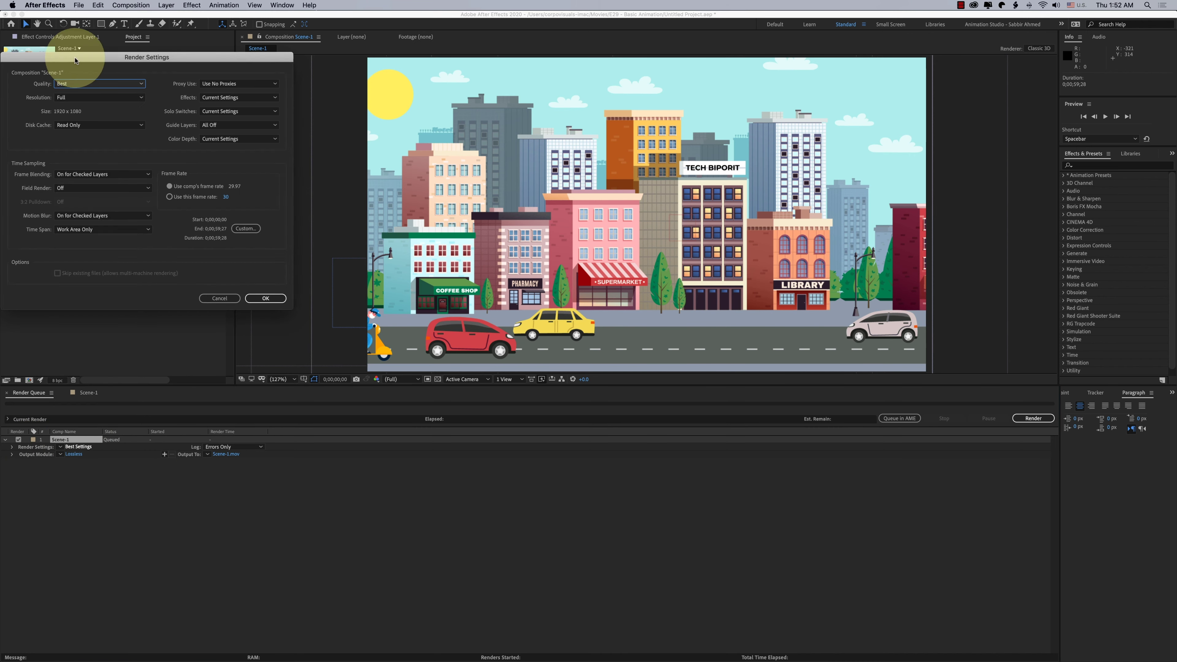
drag(69, 56, 502, 114)
click(507, 142)
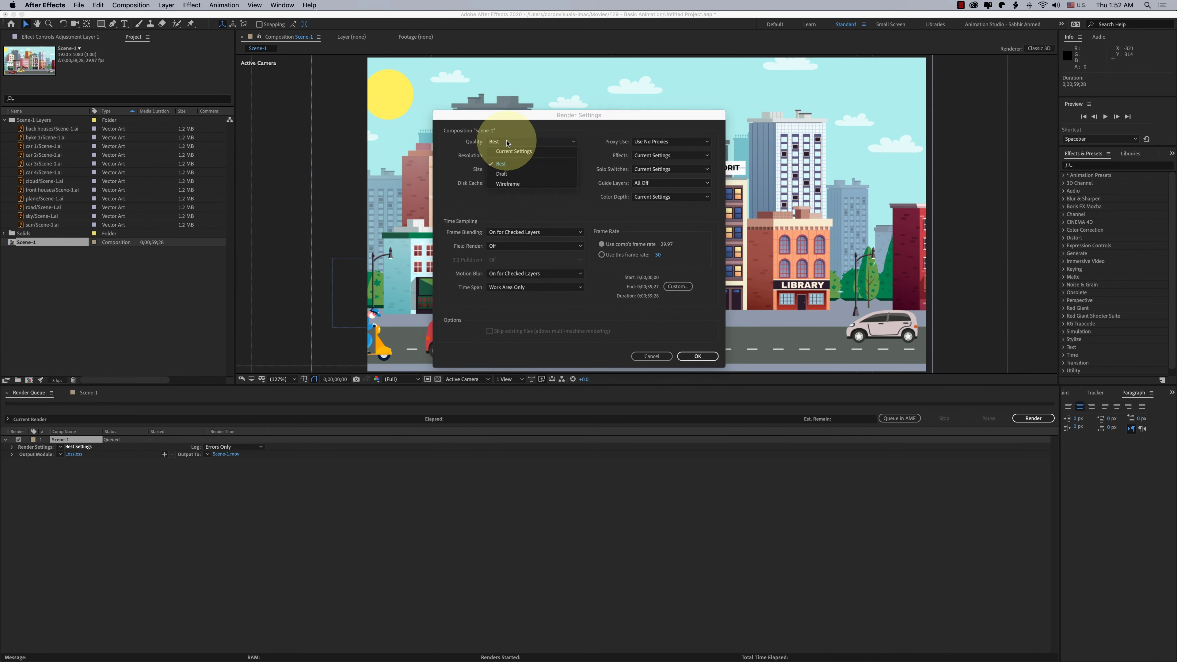
click(502, 165)
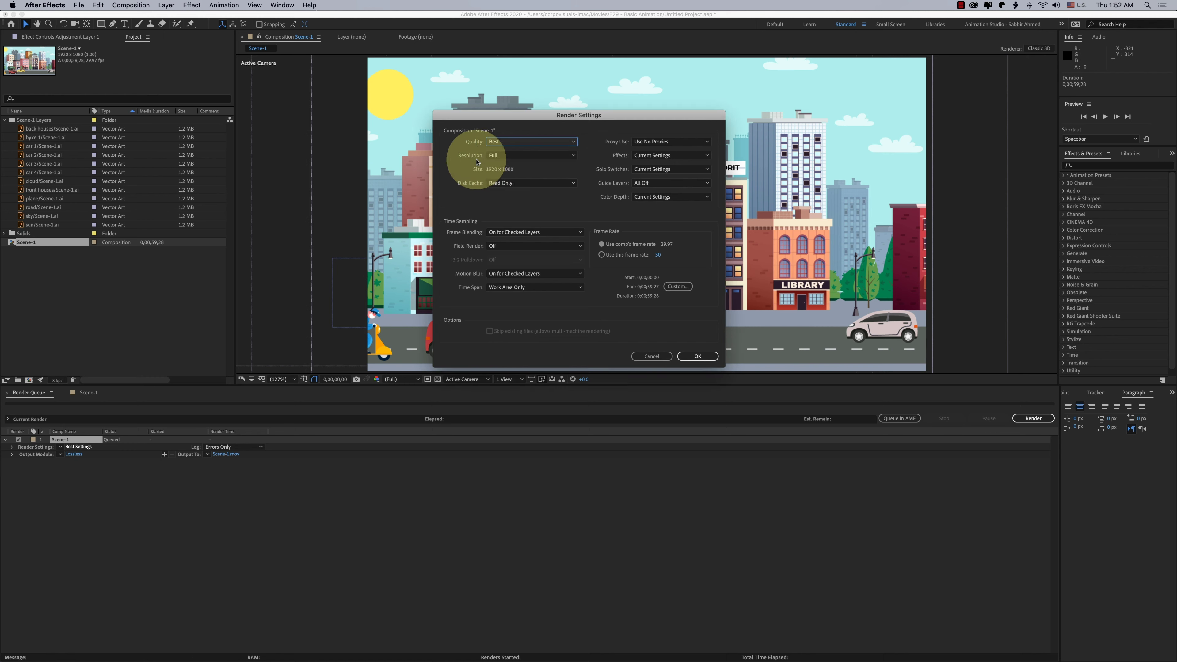
click(505, 155)
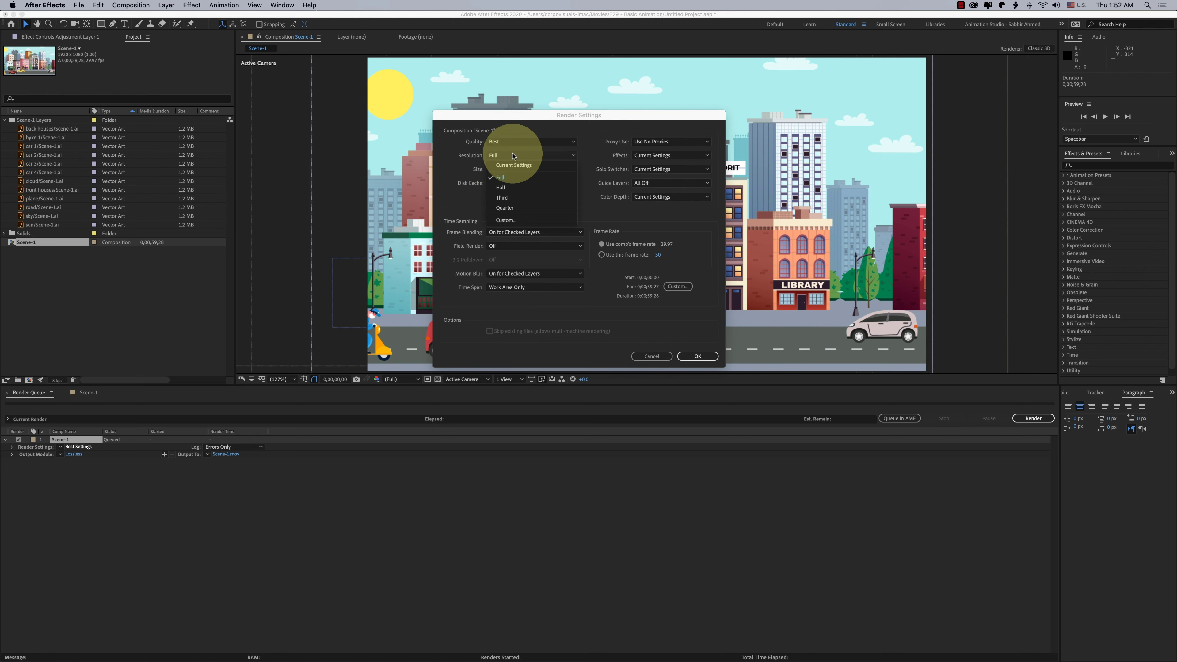
click(499, 177)
click(499, 156)
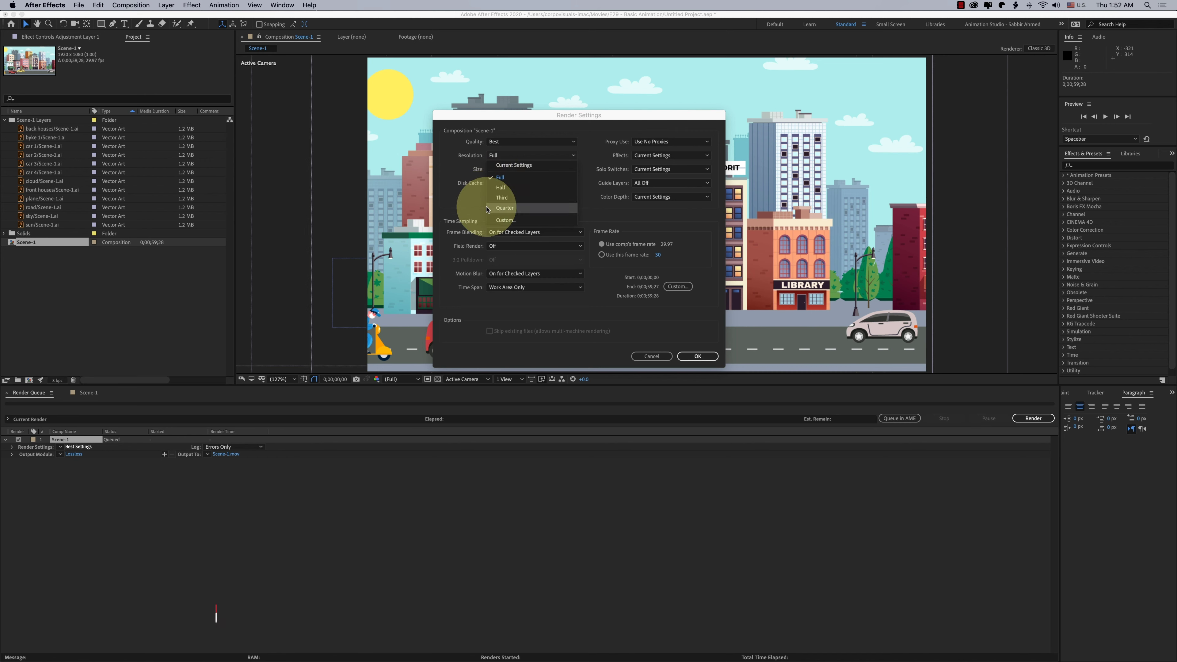
click(467, 196)
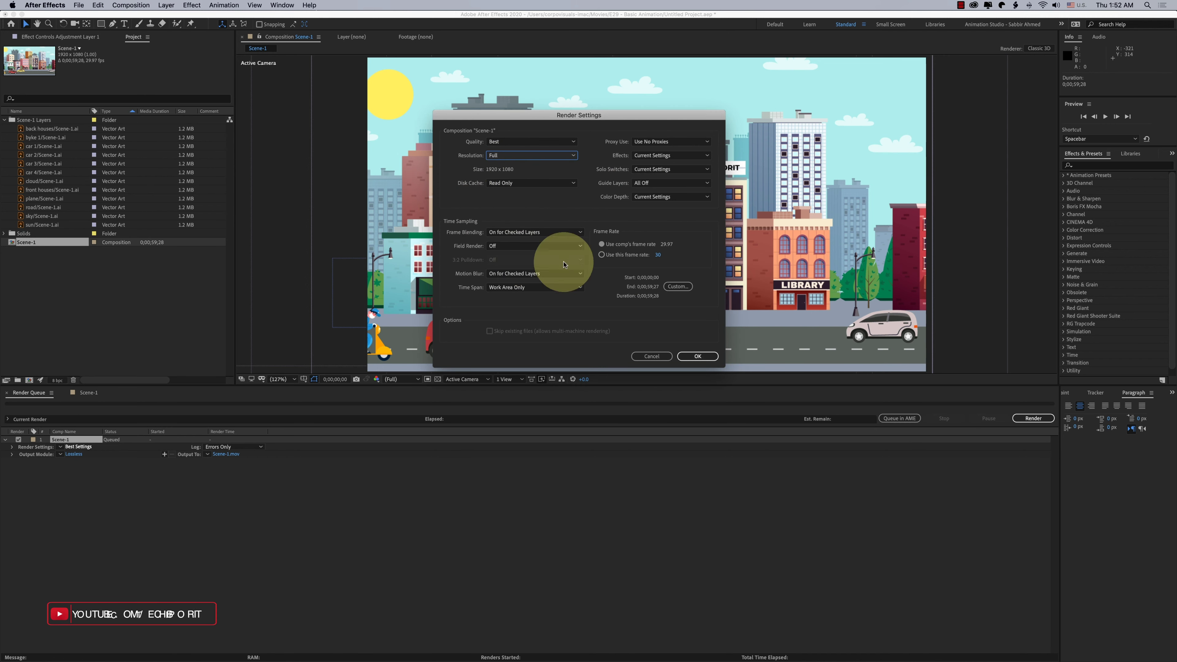
click(699, 356)
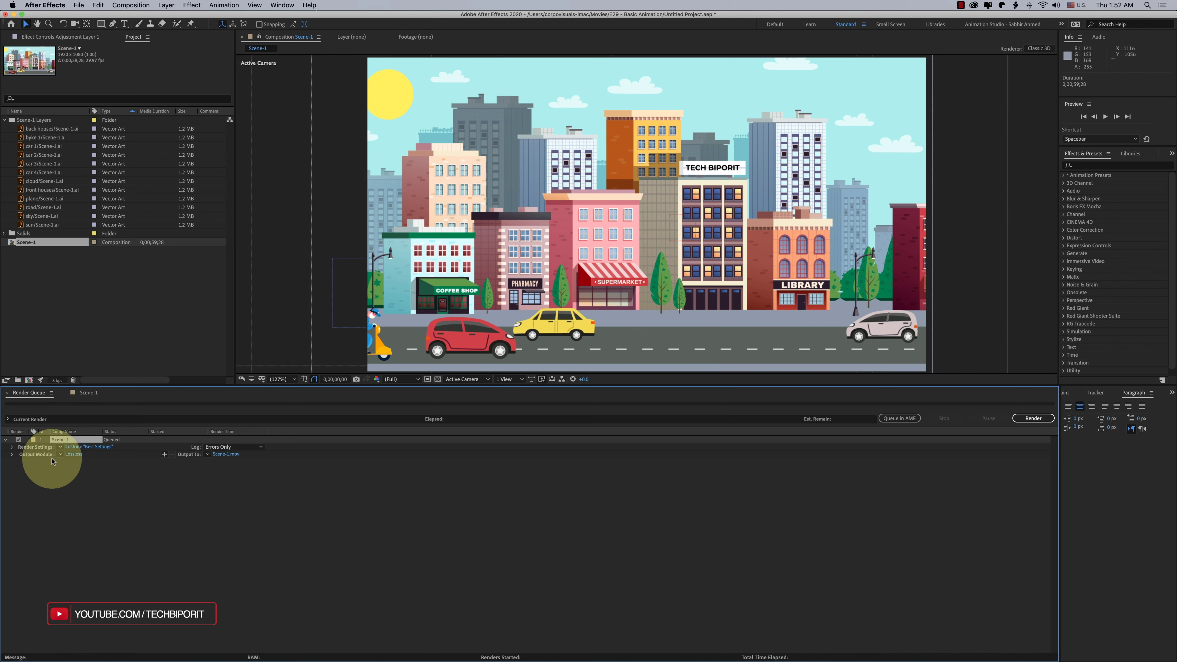
Step: Set the Output Module format to JPEG Sequence, review its Channels setting, and confirm
click(73, 454)
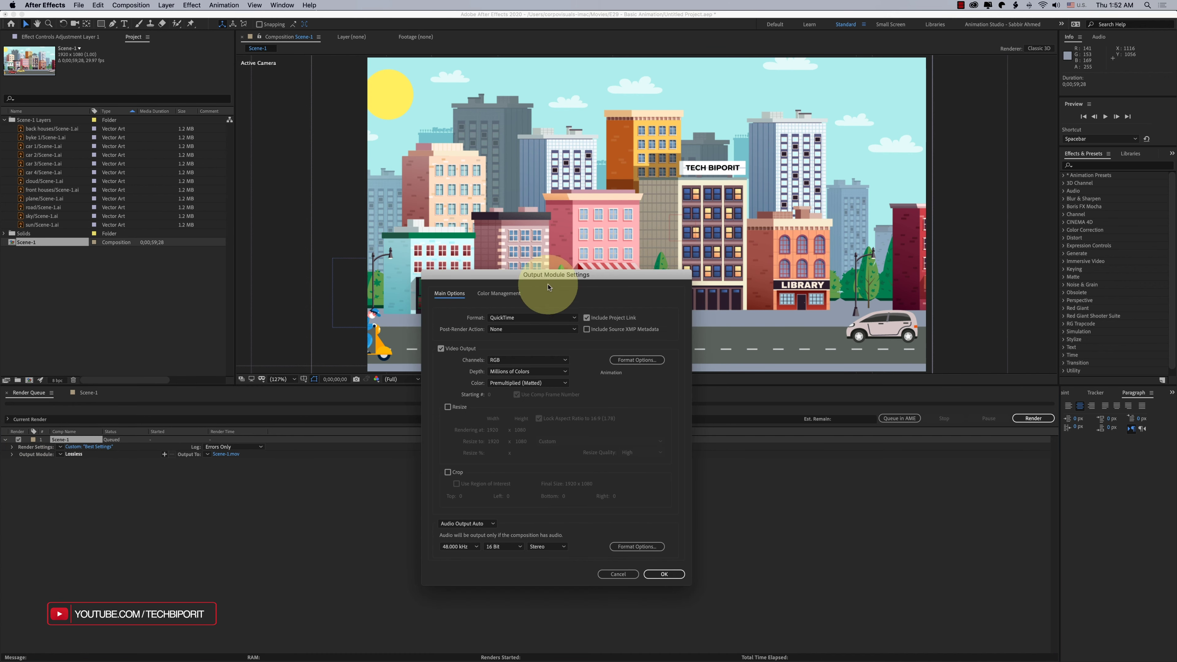
click(534, 278)
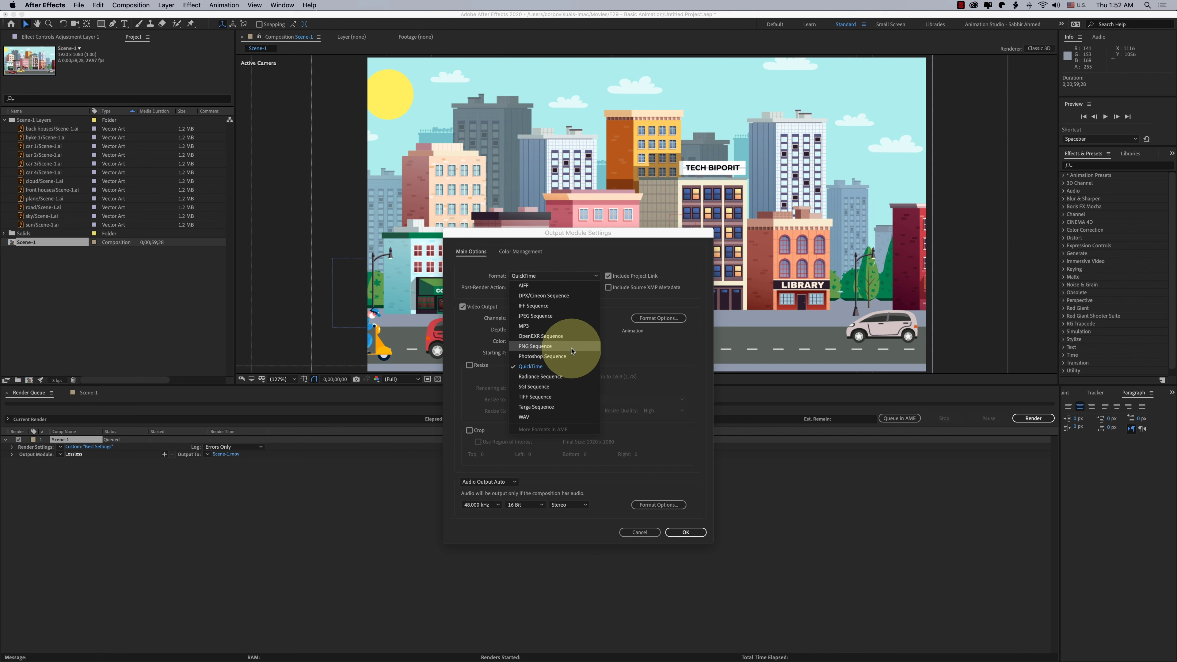
click(556, 316)
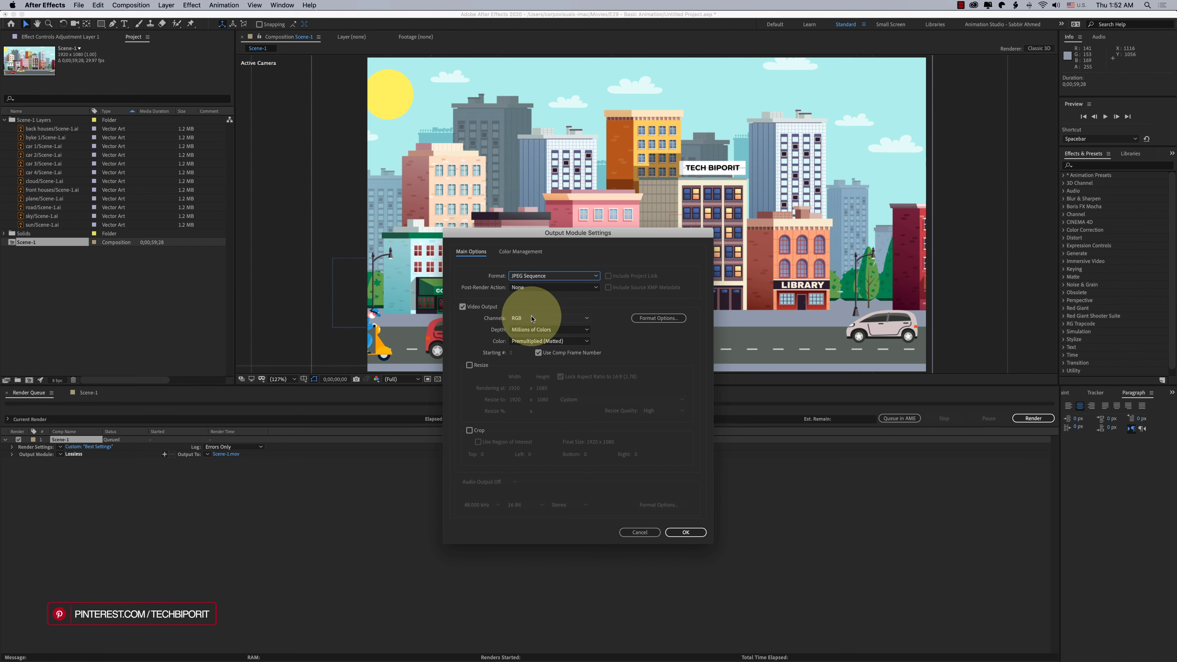
click(542, 318)
click(556, 318)
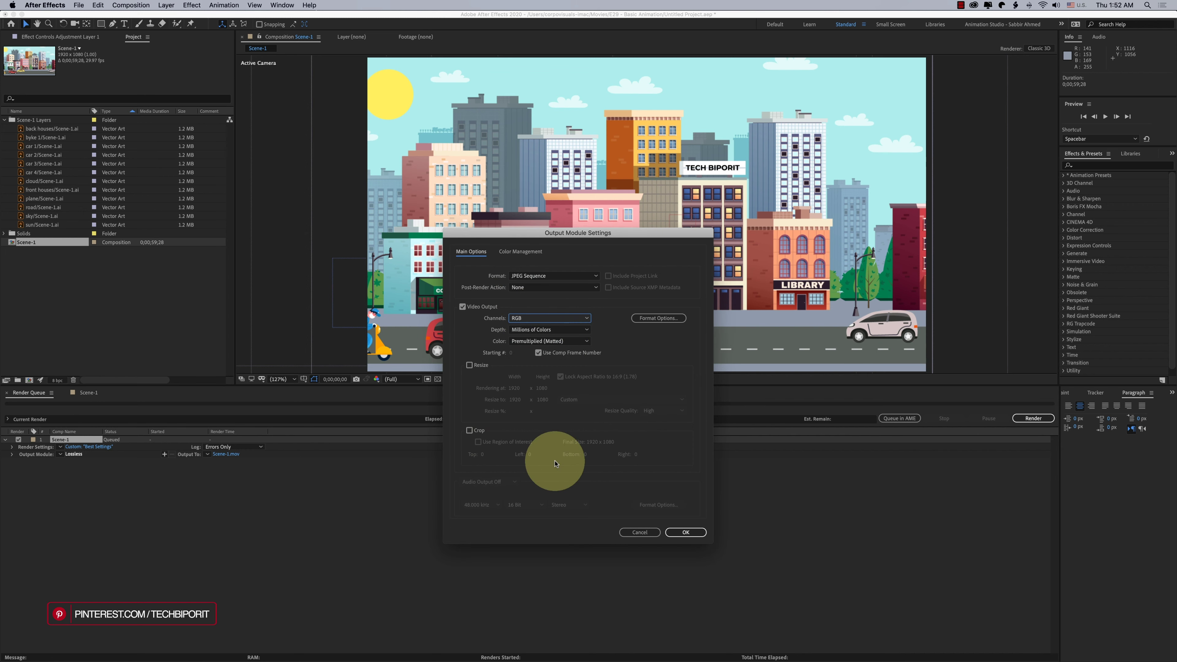
click(687, 533)
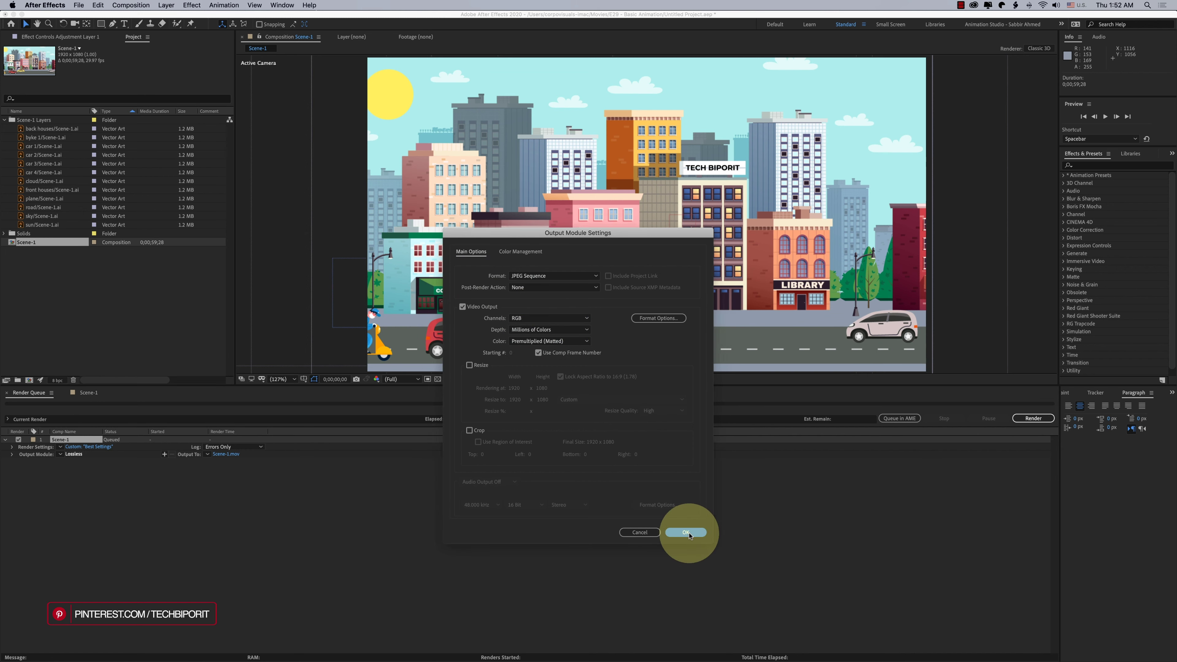
Step: Rename the output subfolder to JPEG RENDER, save the location, and start rendering Scene-1
click(242, 455)
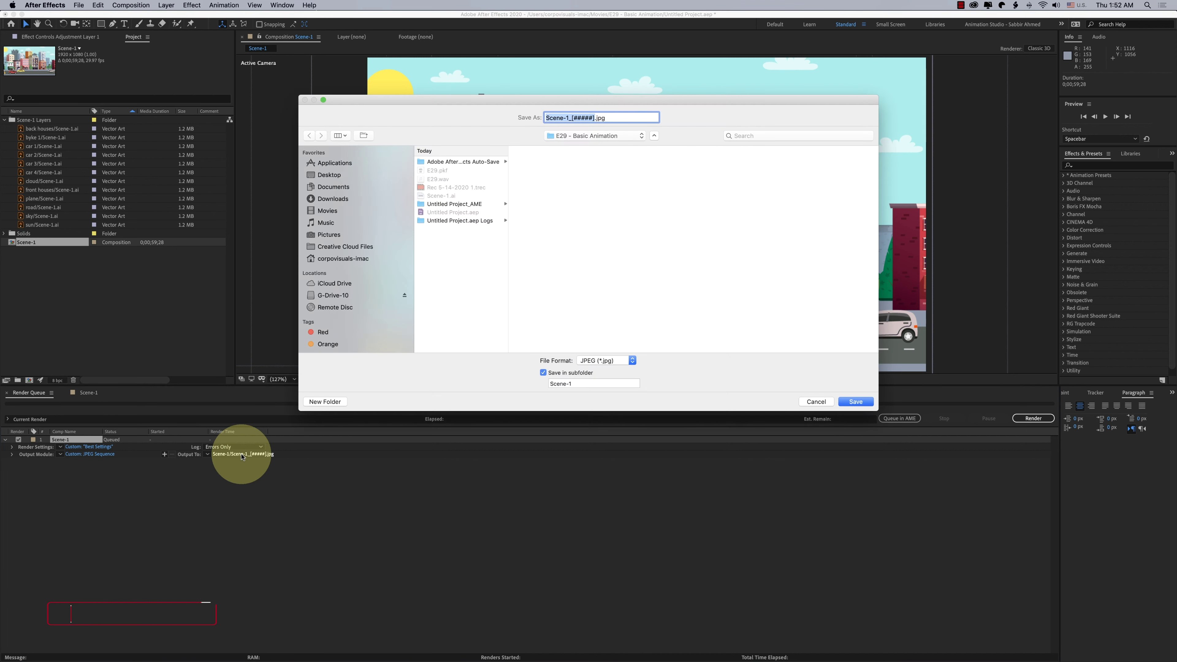
click(485, 276)
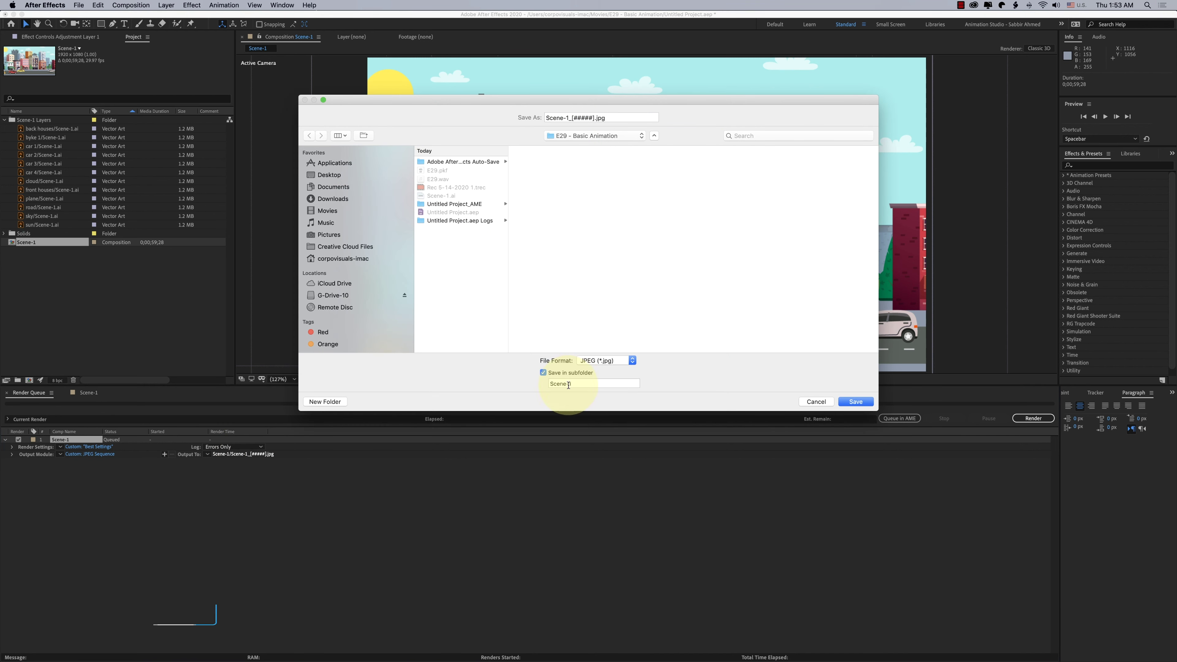
click(583, 383)
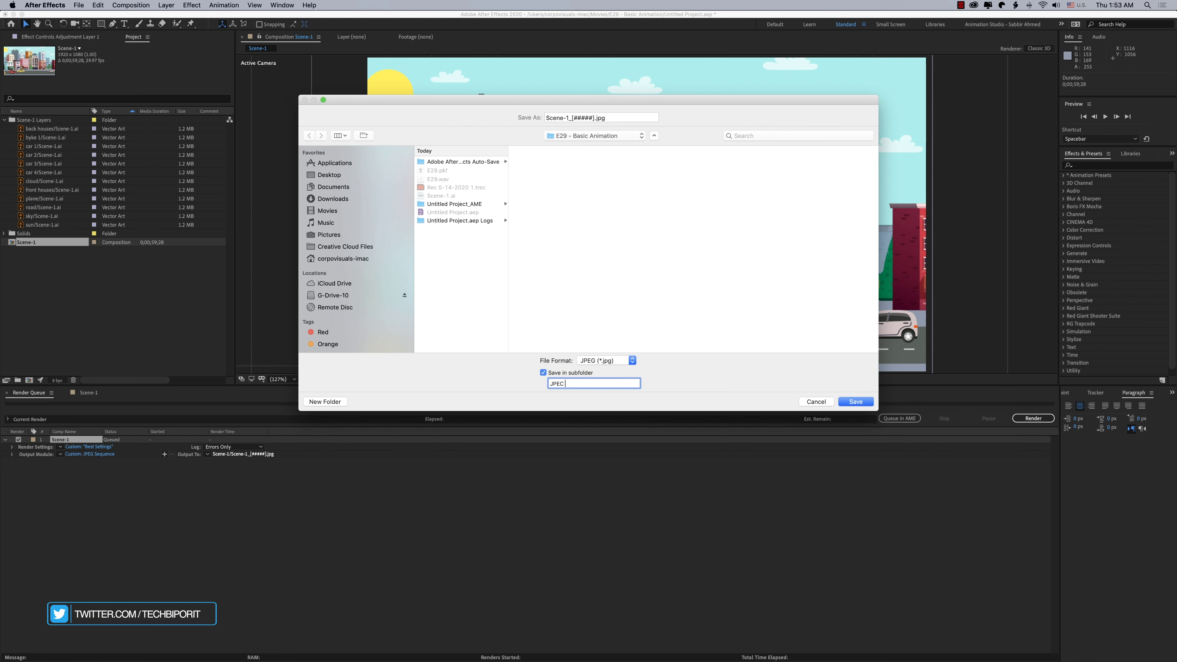
click(855, 401)
click(1032, 418)
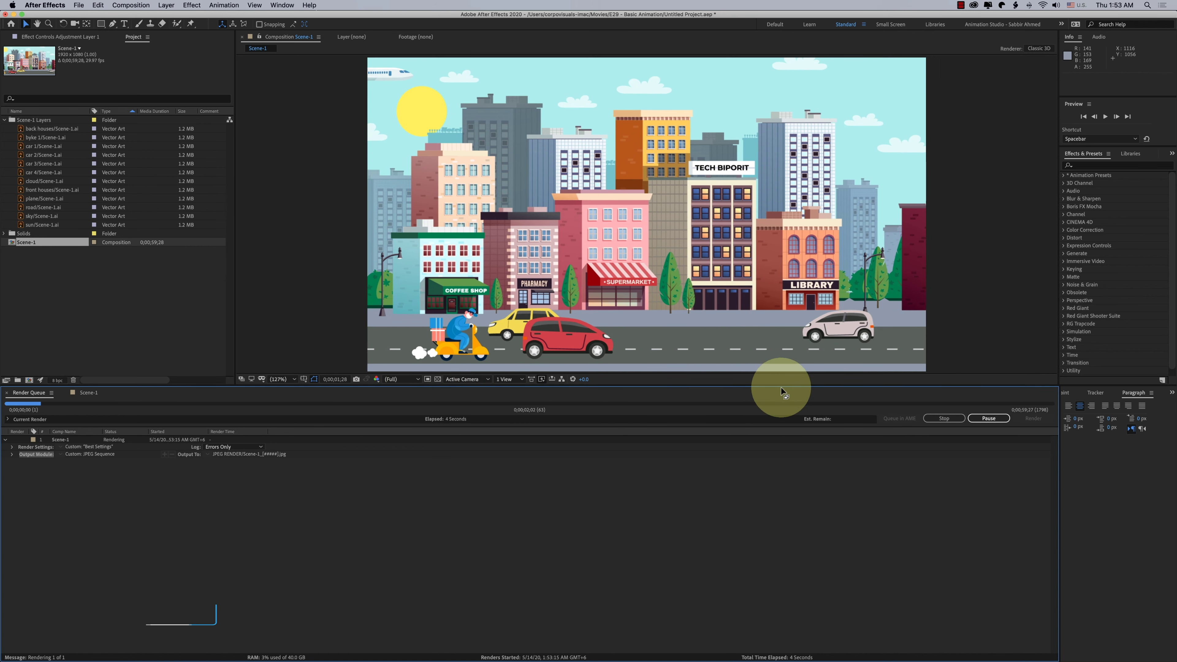
Step: Stop the render, preview the Scene-1 frames in JPEG RENDER, then return to After Effects
click(947, 418)
key(super+Tab)
click(325, 103)
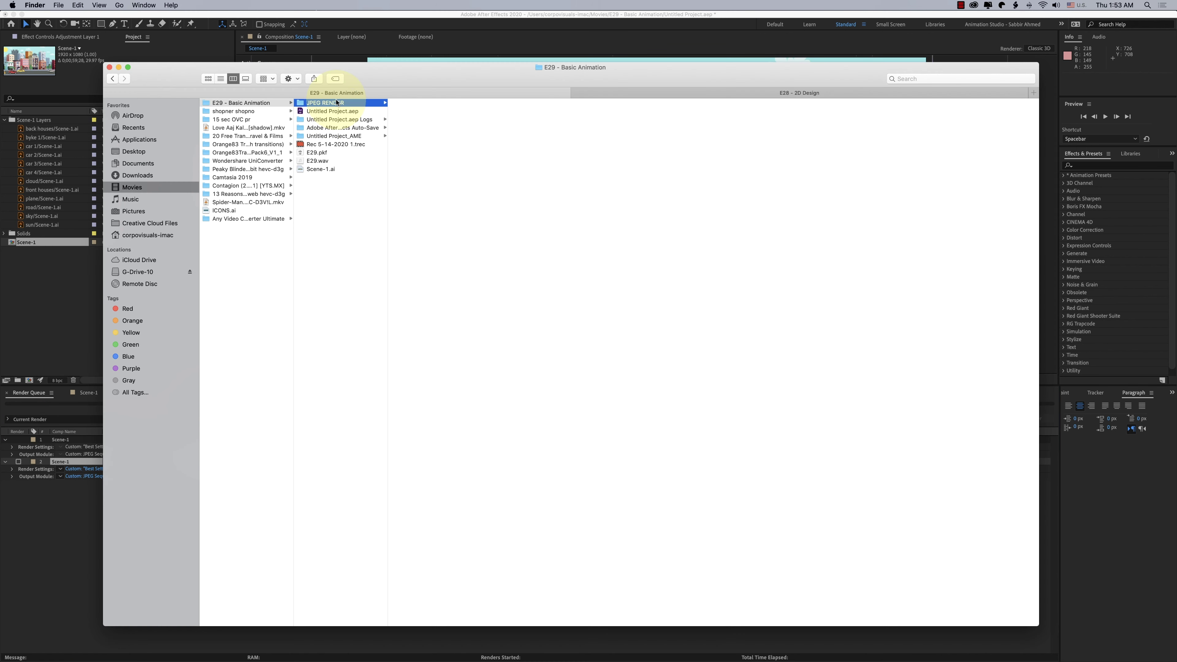
key(Right)
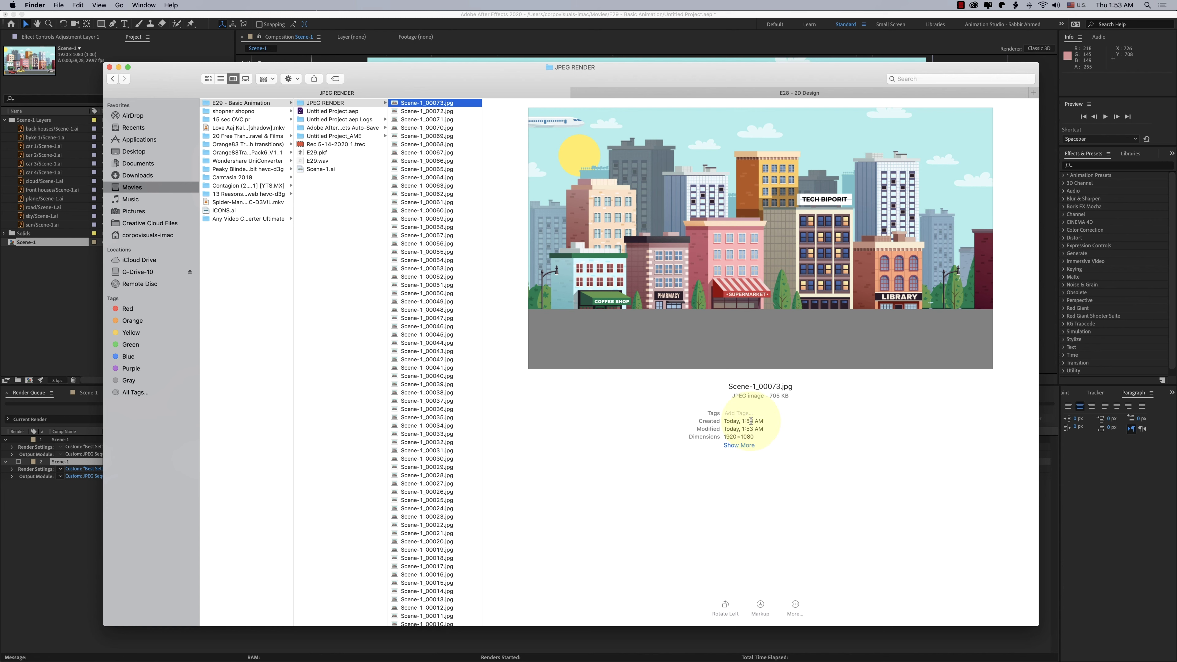
shift+click(426, 581)
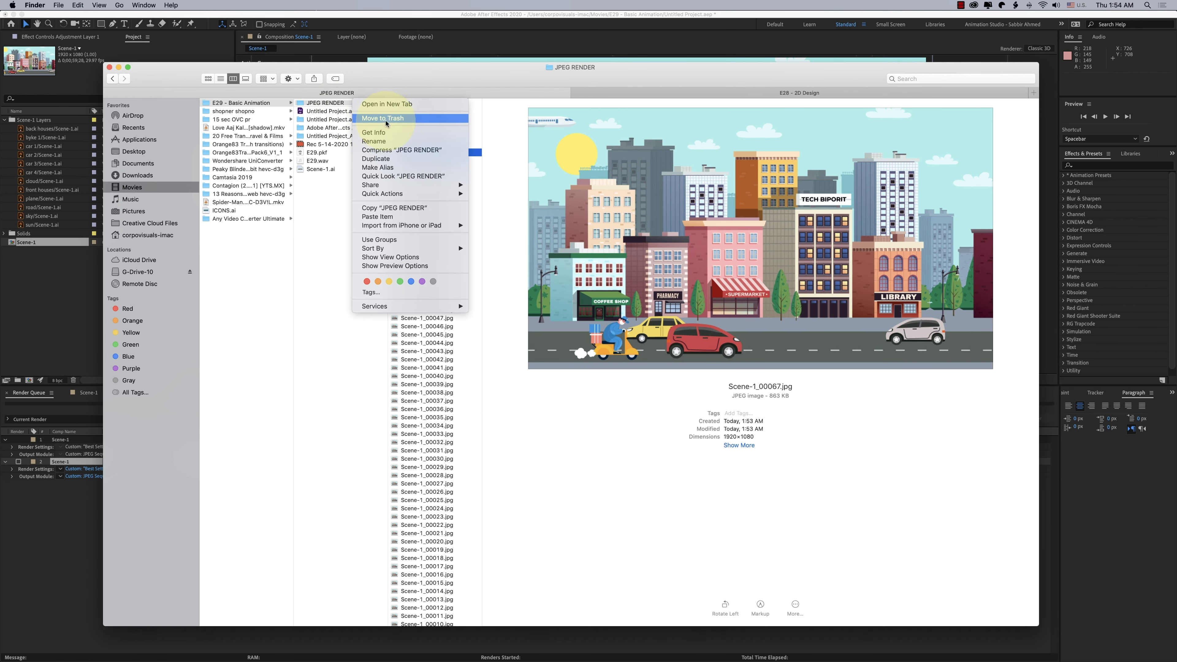
click(384, 122)
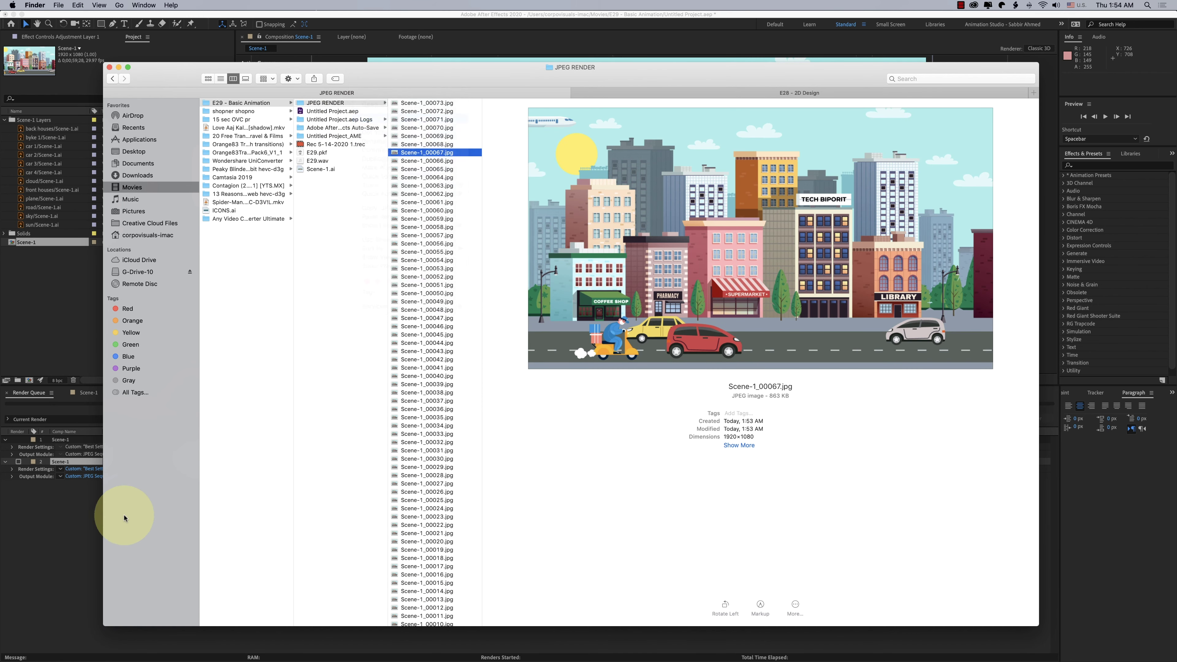
click(50, 561)
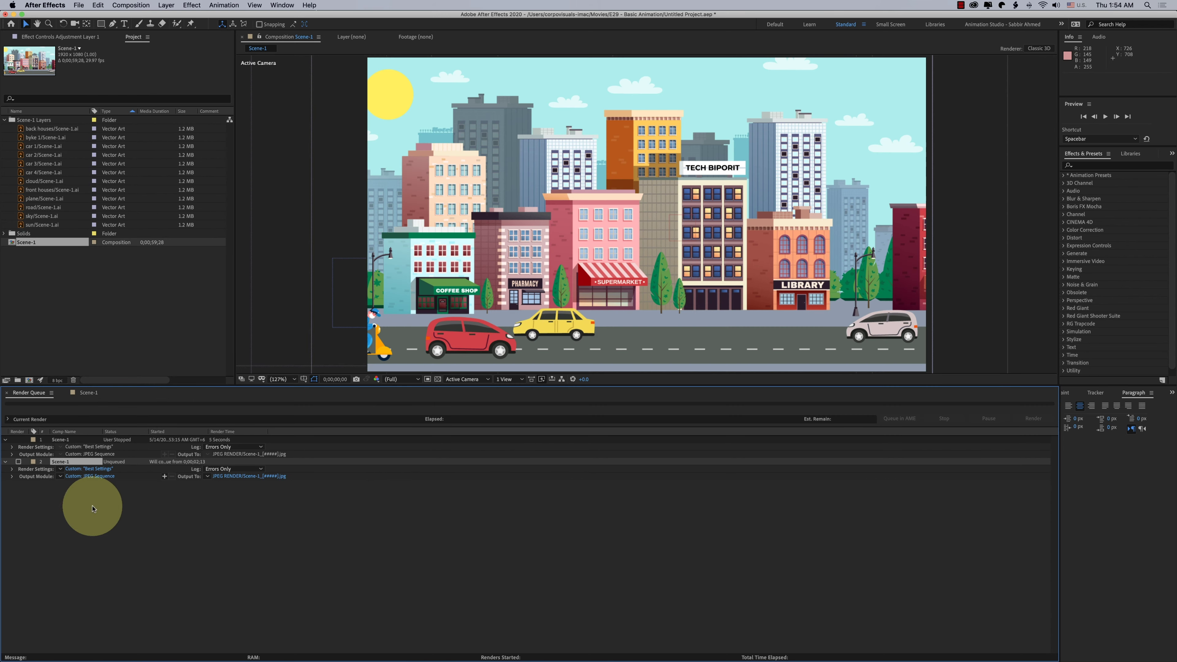
Step: Delete the old render queue items and add Scene-1 to the Render Queue again
shift+click(65, 439)
key(Delete)
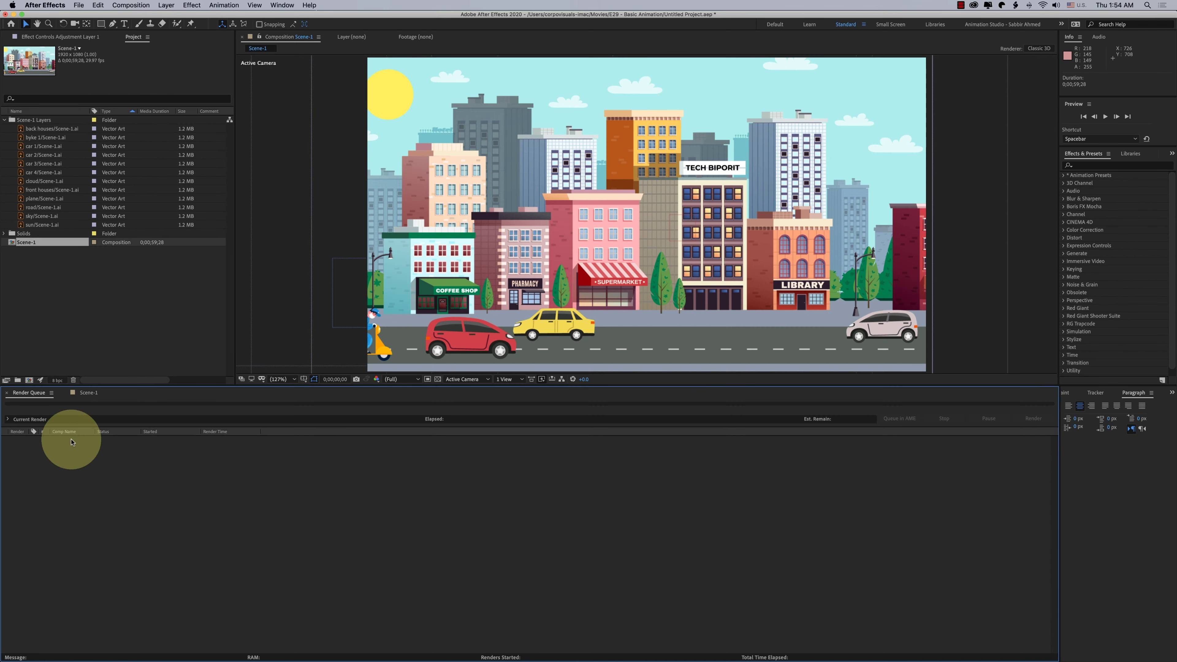
click(88, 394)
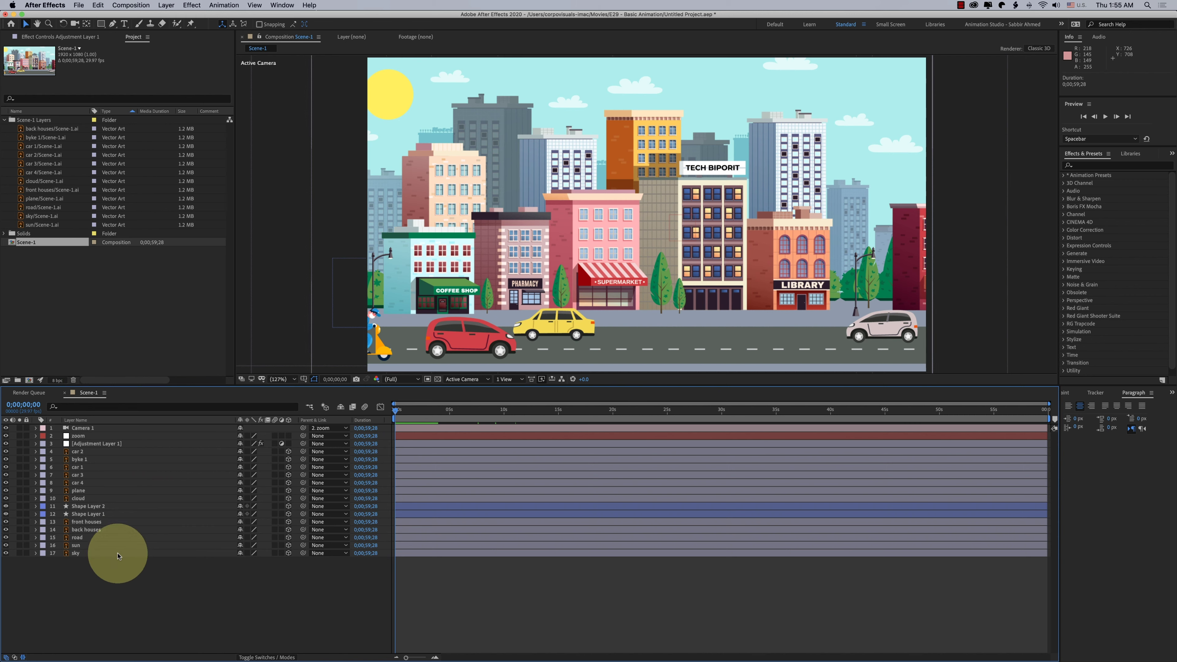
click(130, 5)
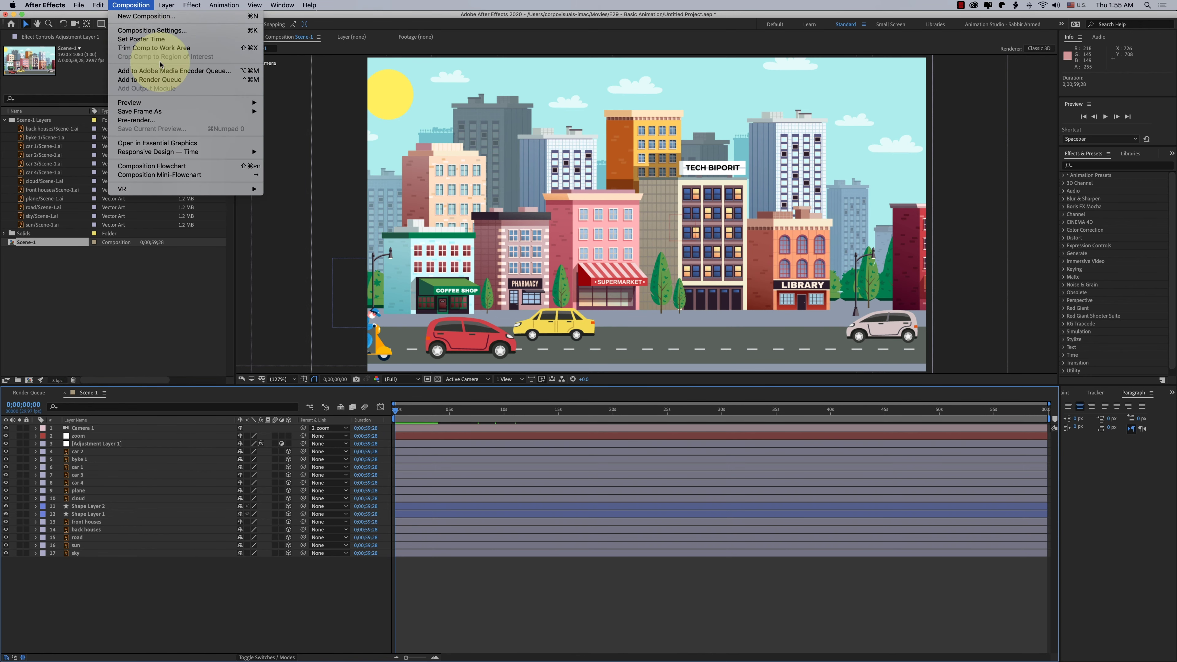
click(159, 81)
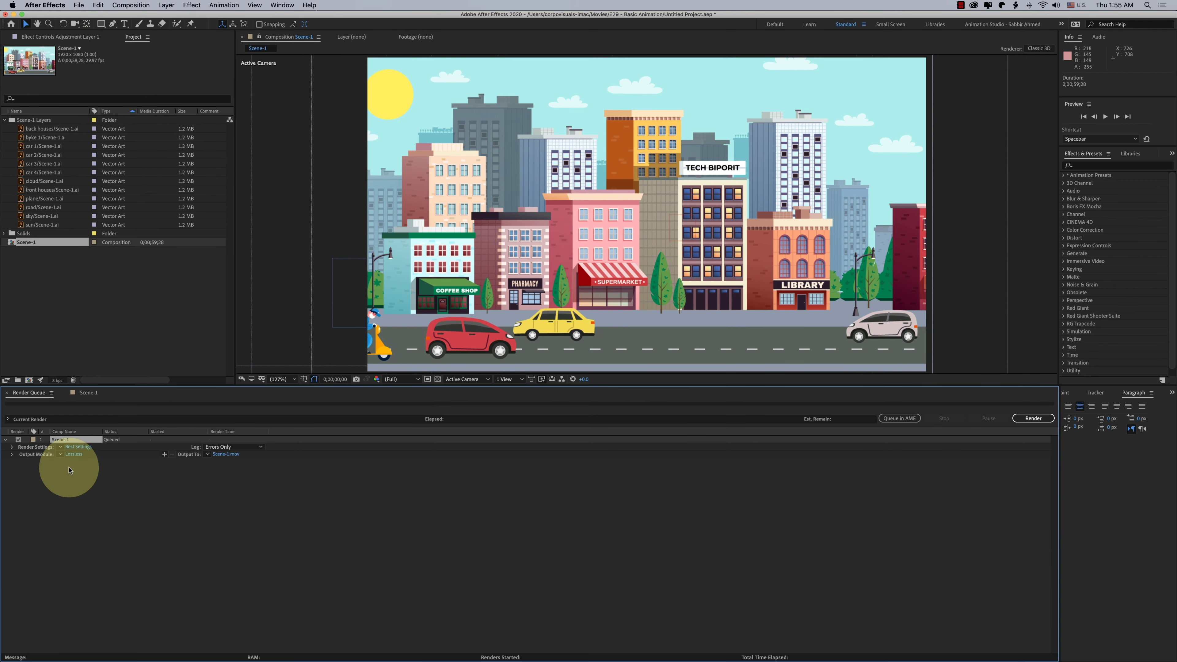
Step: Keep QuickTime output with RGB + Alpha channels for the new Scene-1 render
click(72, 454)
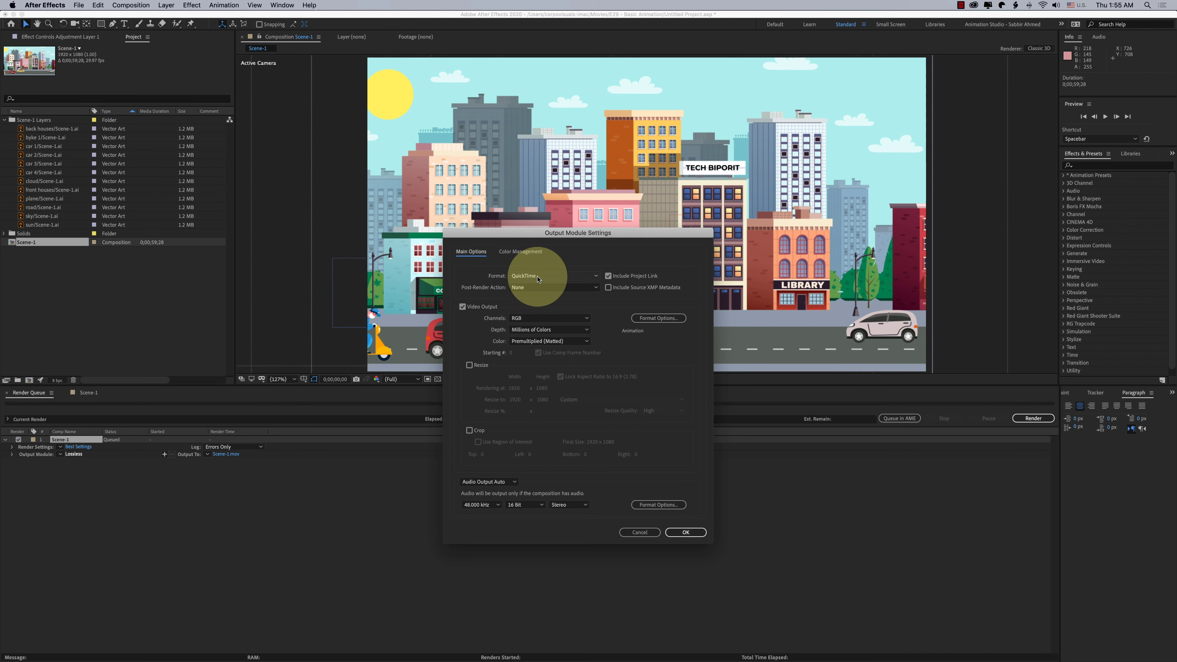
click(525, 276)
click(499, 366)
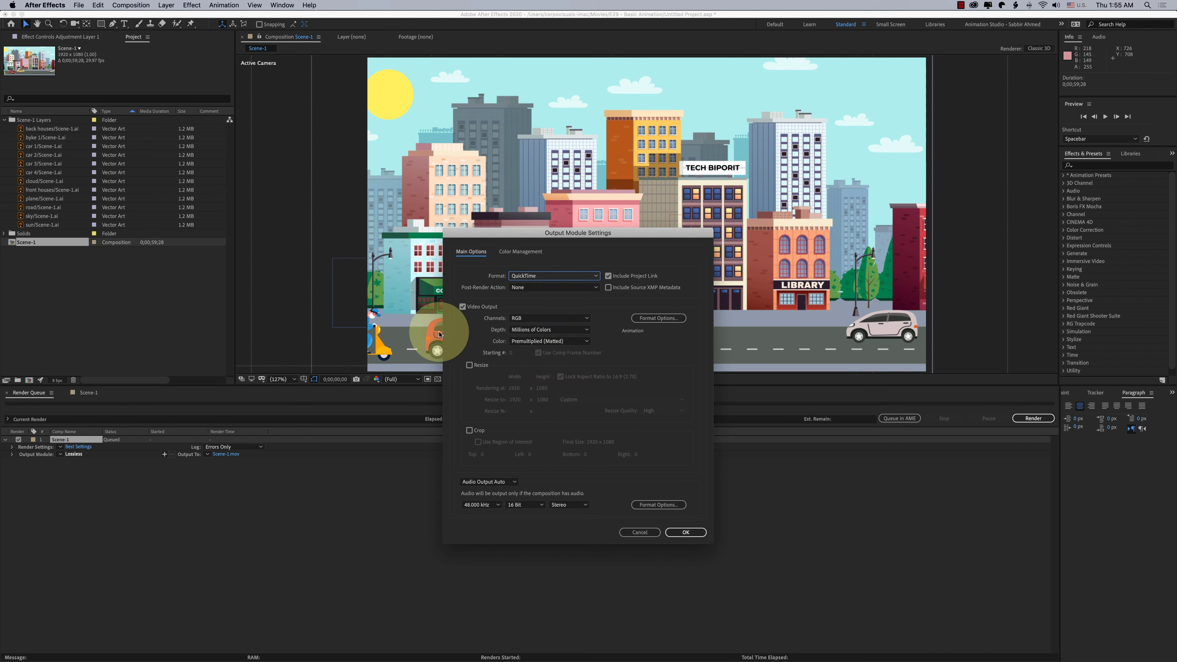
click(533, 318)
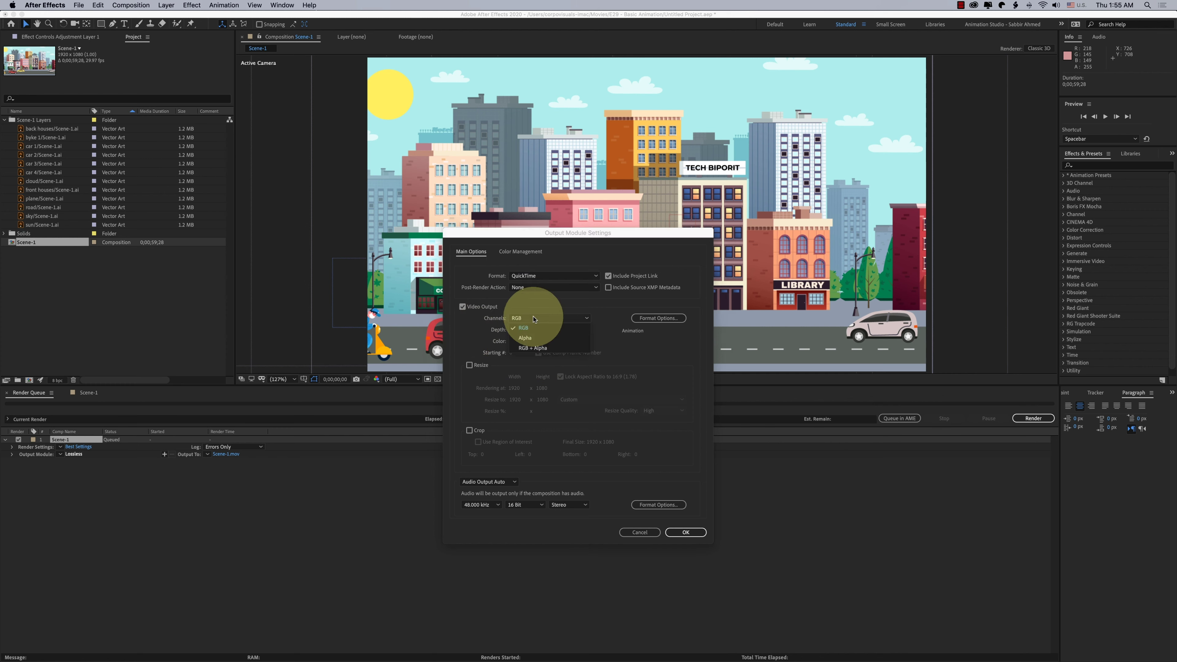
click(545, 351)
click(639, 532)
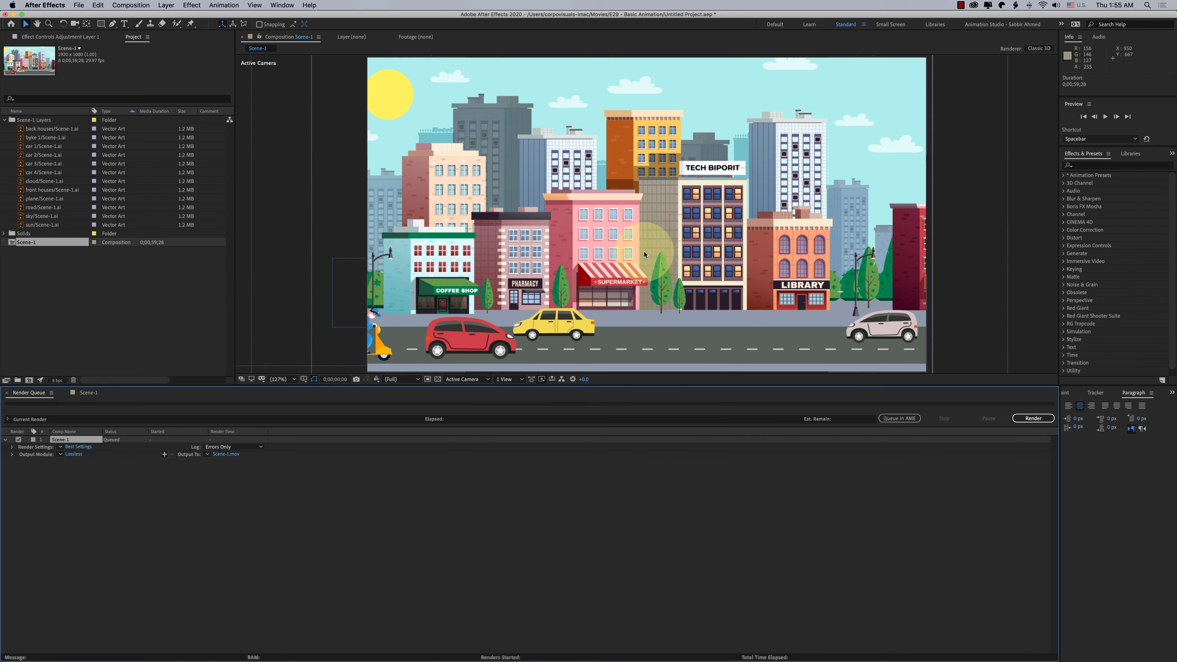
click(87, 392)
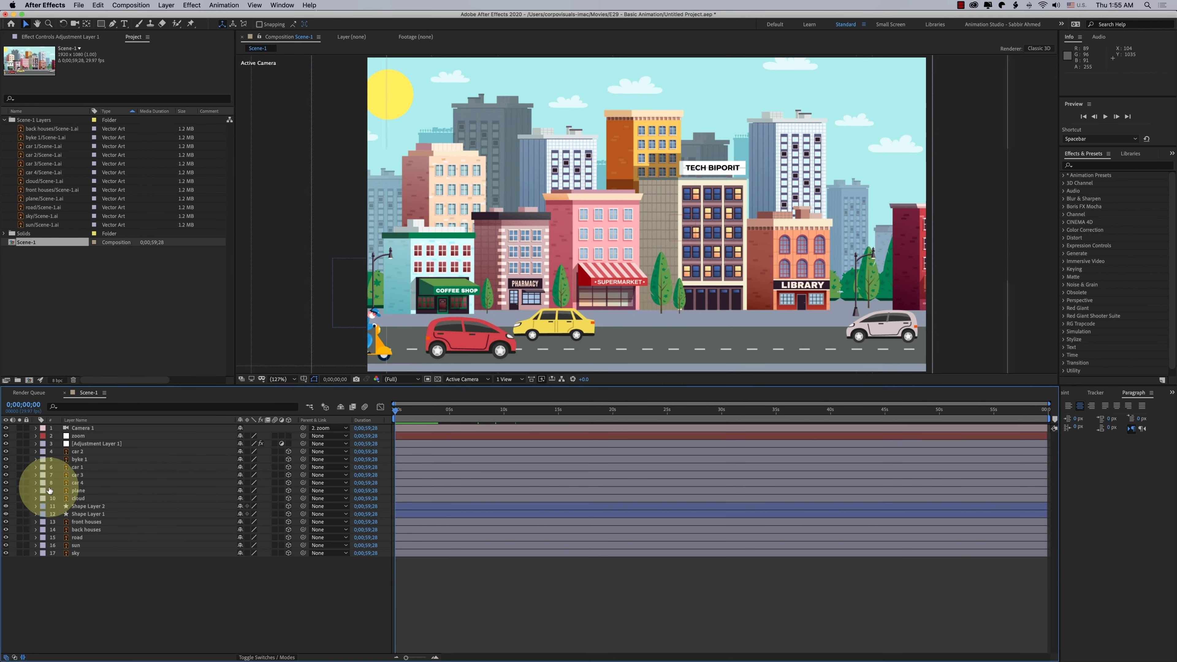
Step: Hide the sky and back houses layers and turn on the transparency grid
click(6, 554)
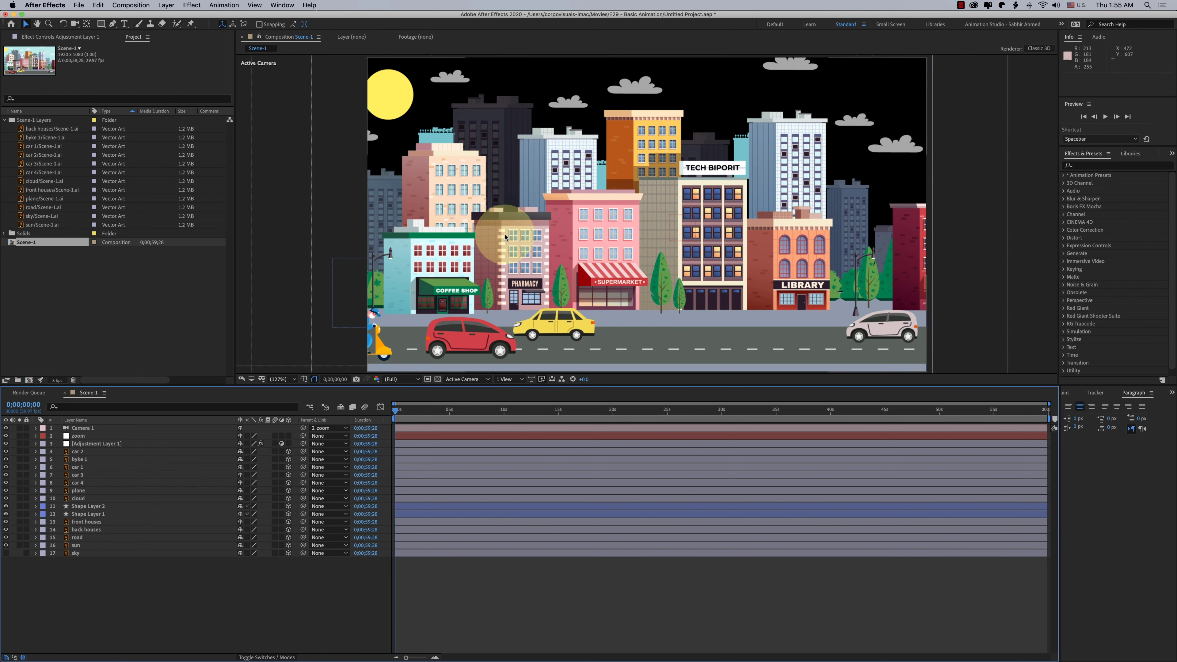
click(82, 529)
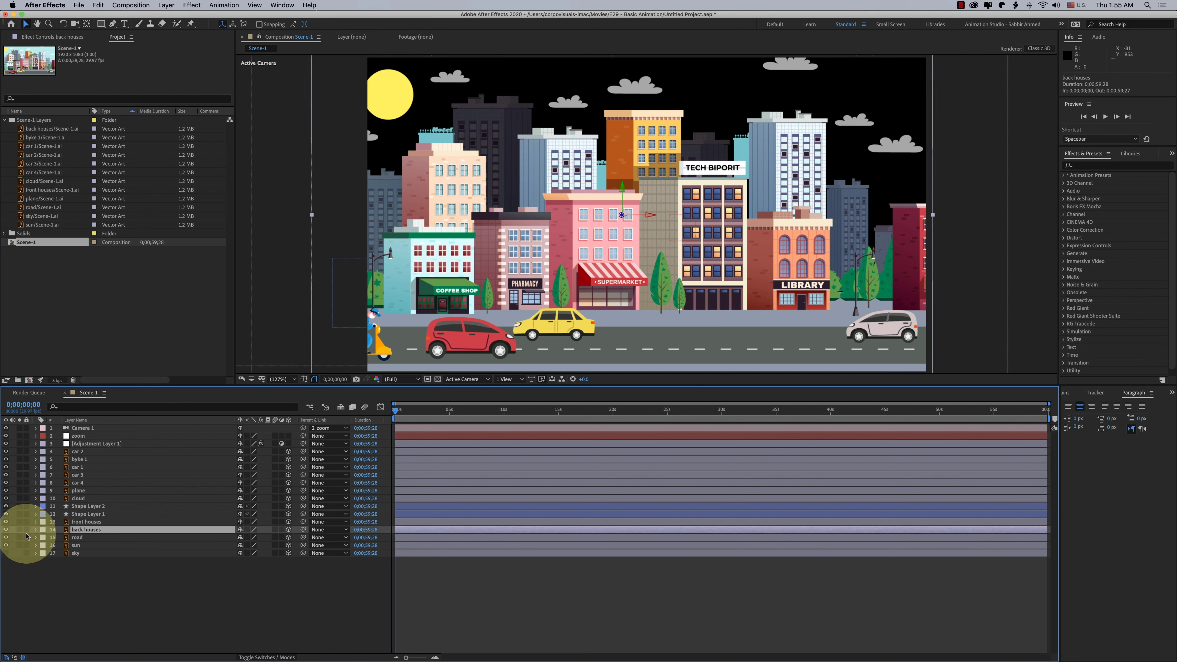
click(6, 530)
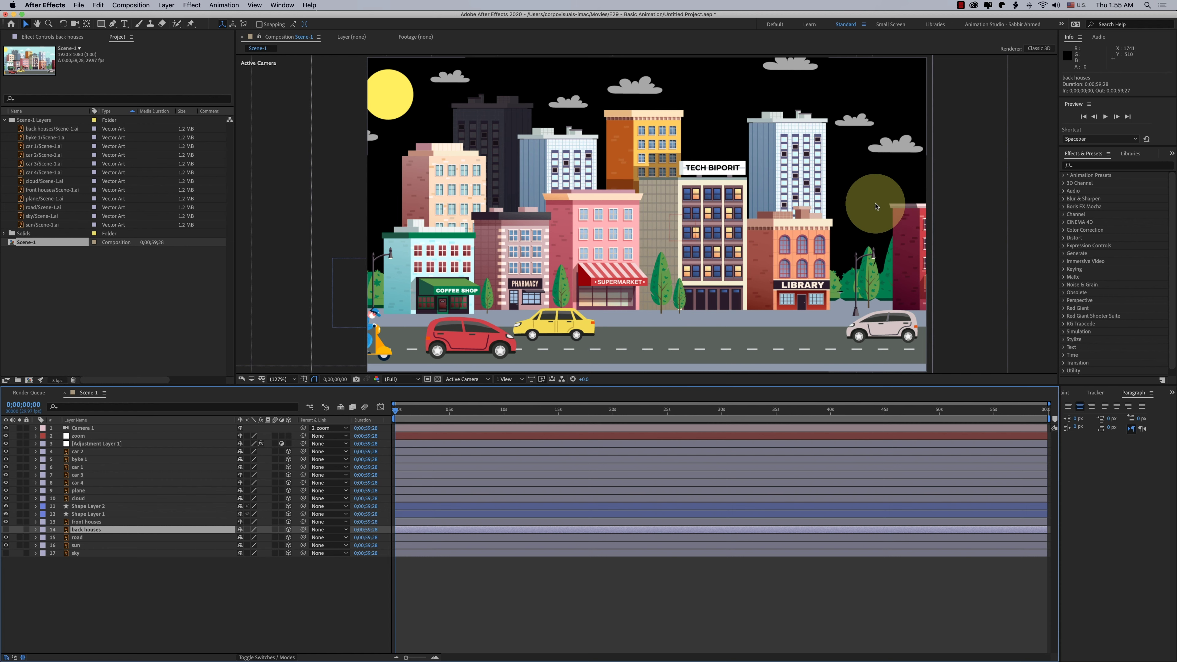
click(437, 379)
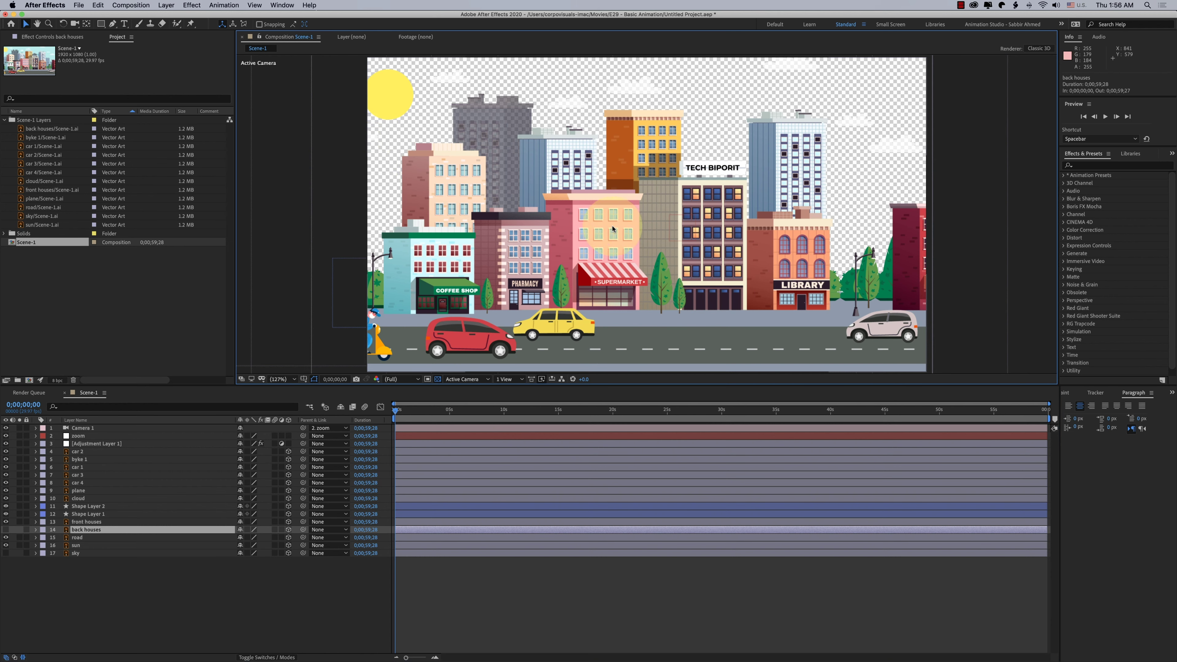
click(209, 586)
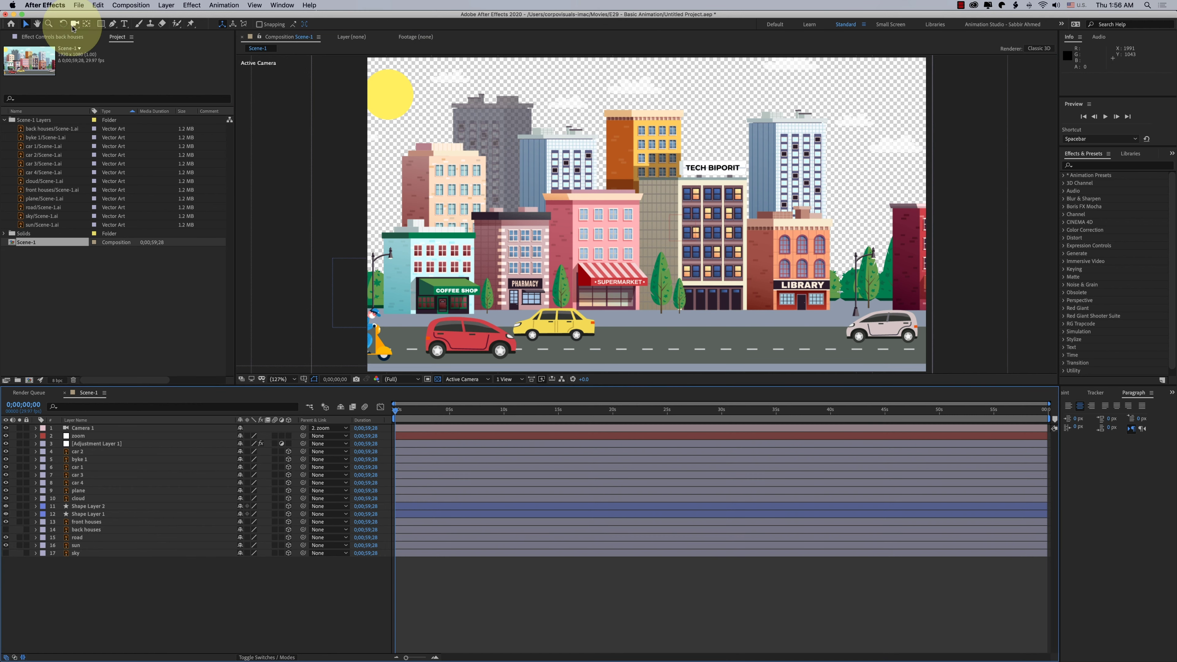
Step: Delete the duplicate render item and set Scene-1's output channels to RGB + Alpha
click(147, 4)
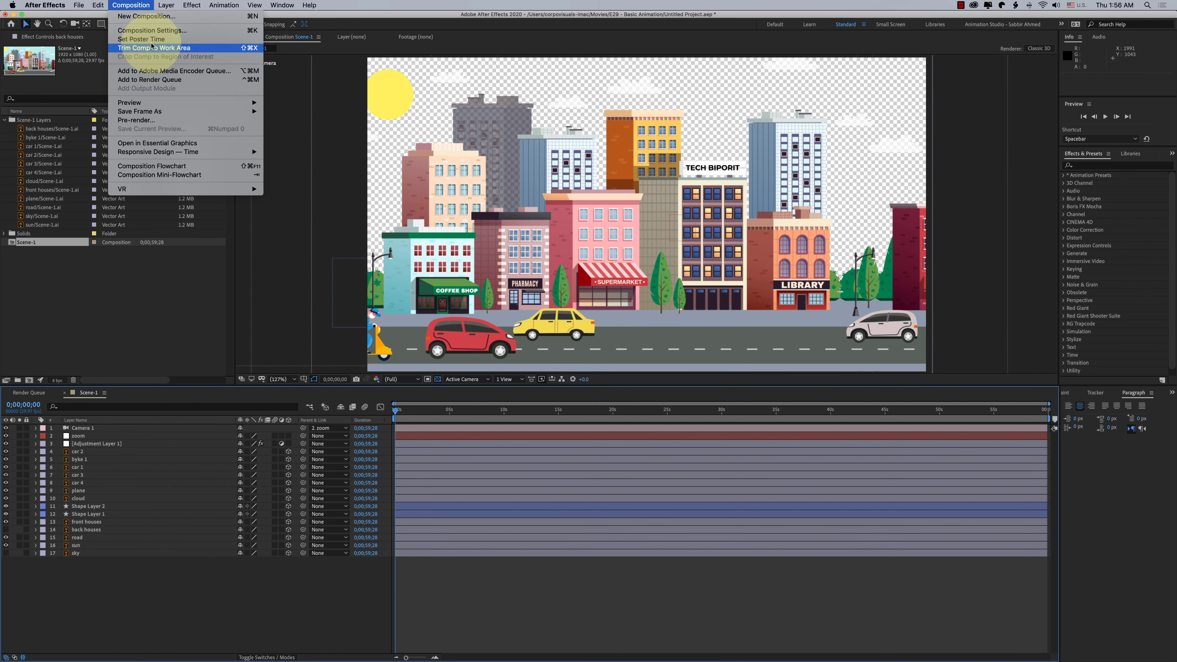
click(343, 244)
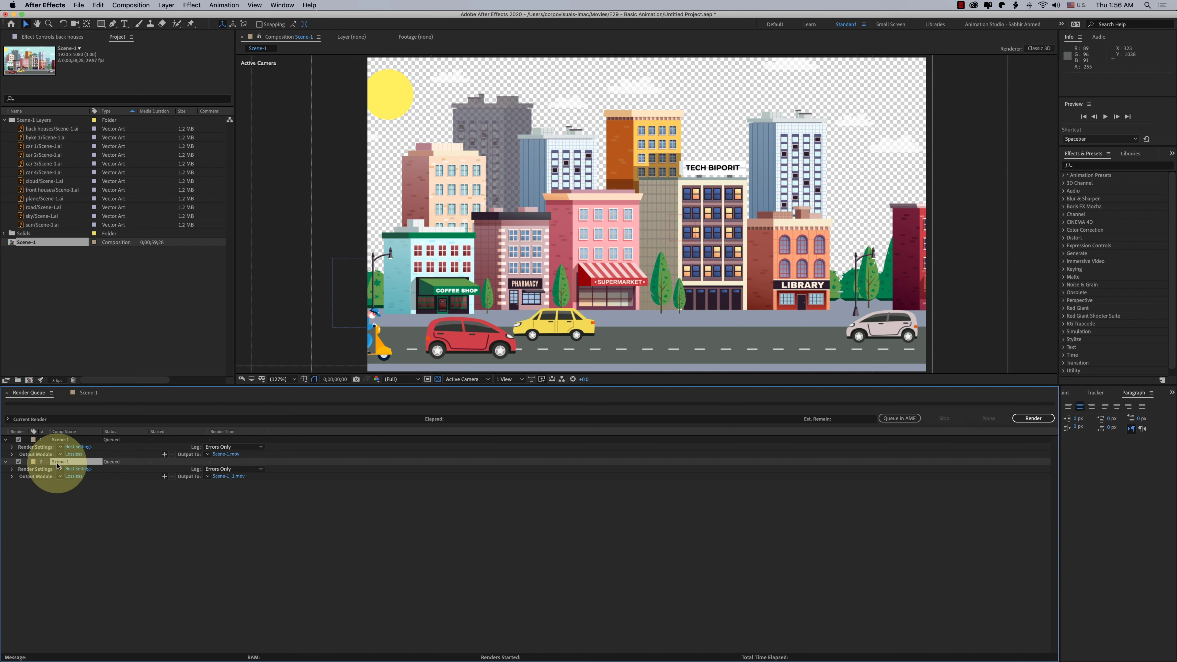
click(62, 439)
key(Delete)
click(73, 453)
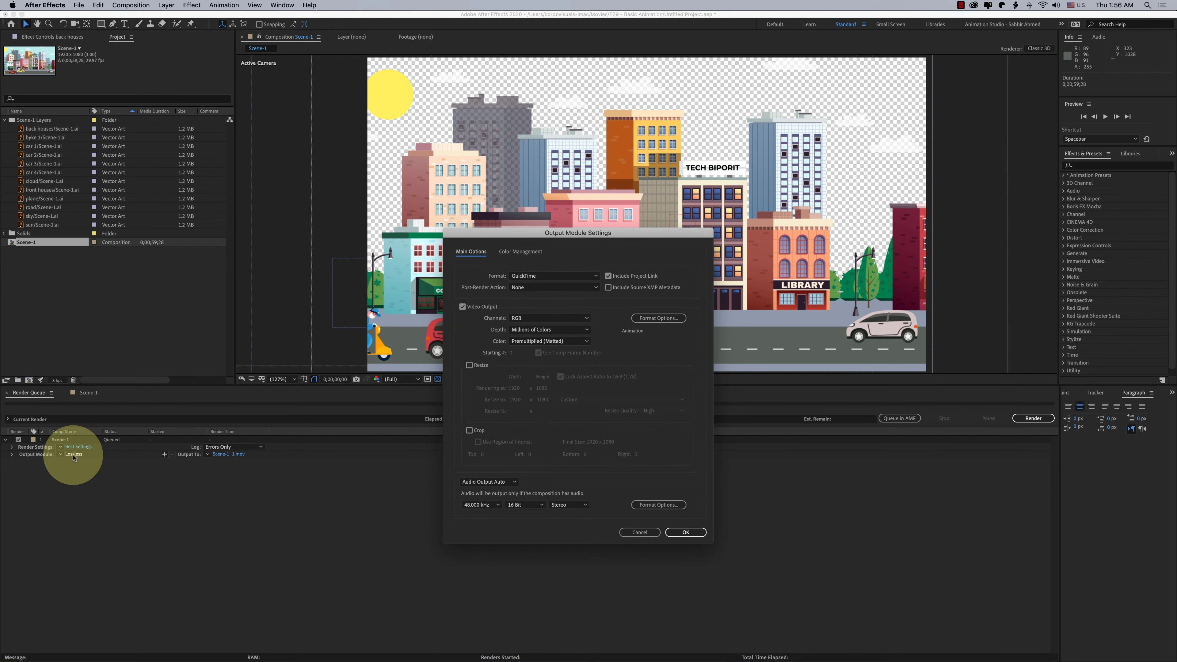
click(515, 318)
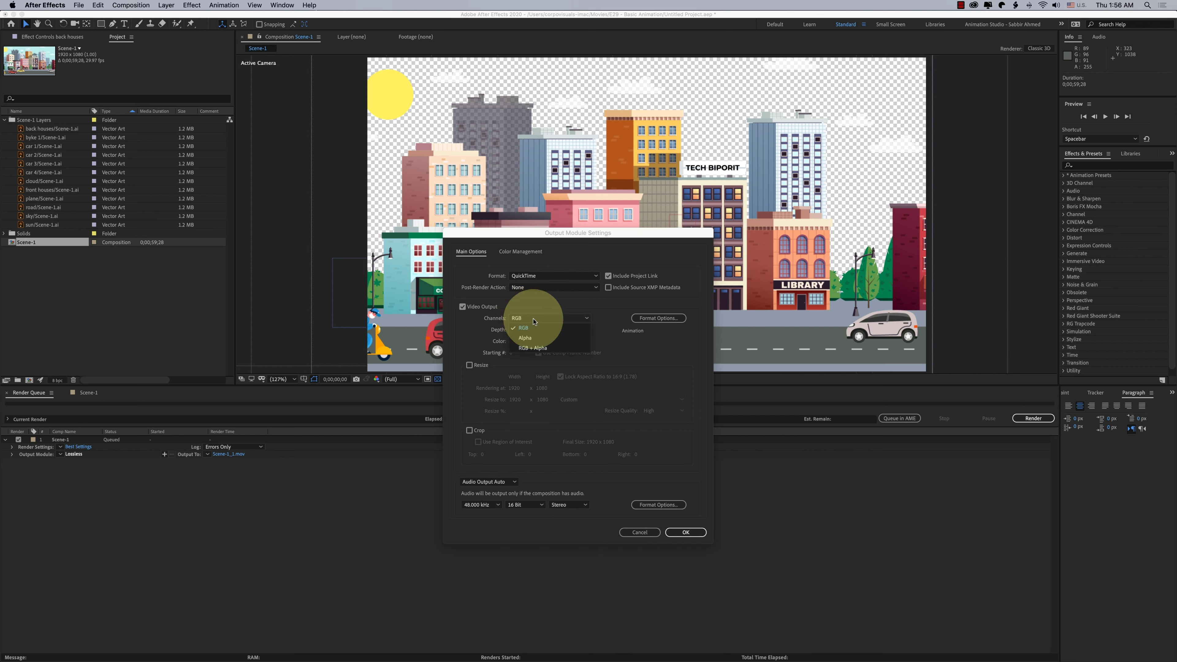
click(537, 348)
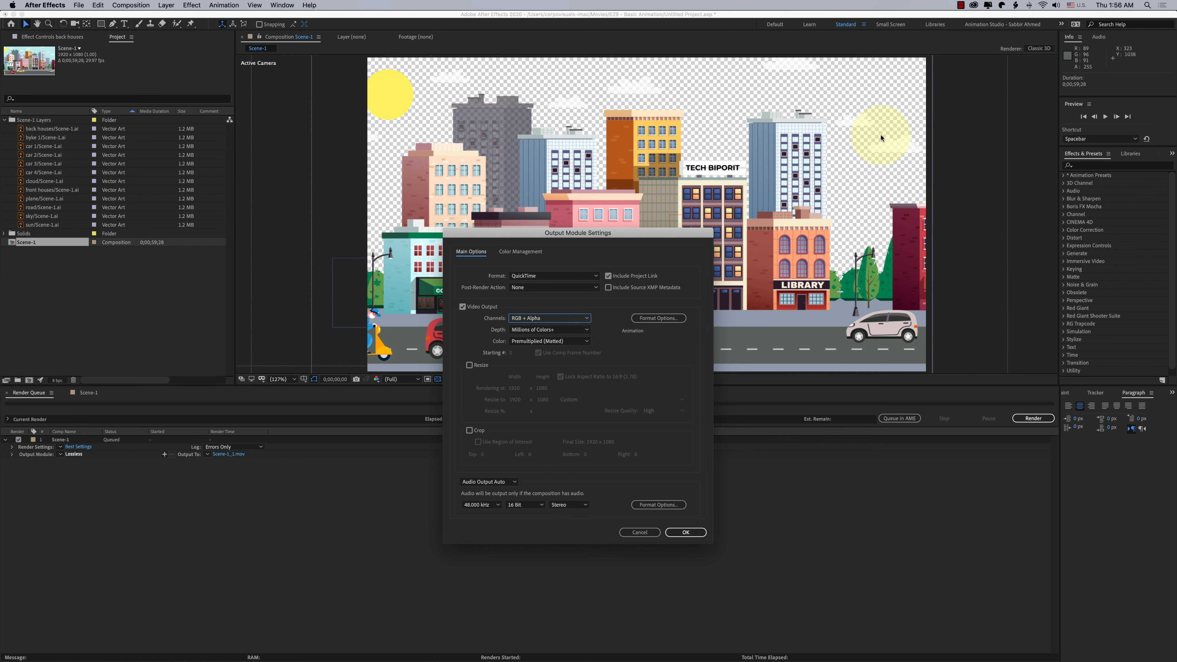
click(685, 532)
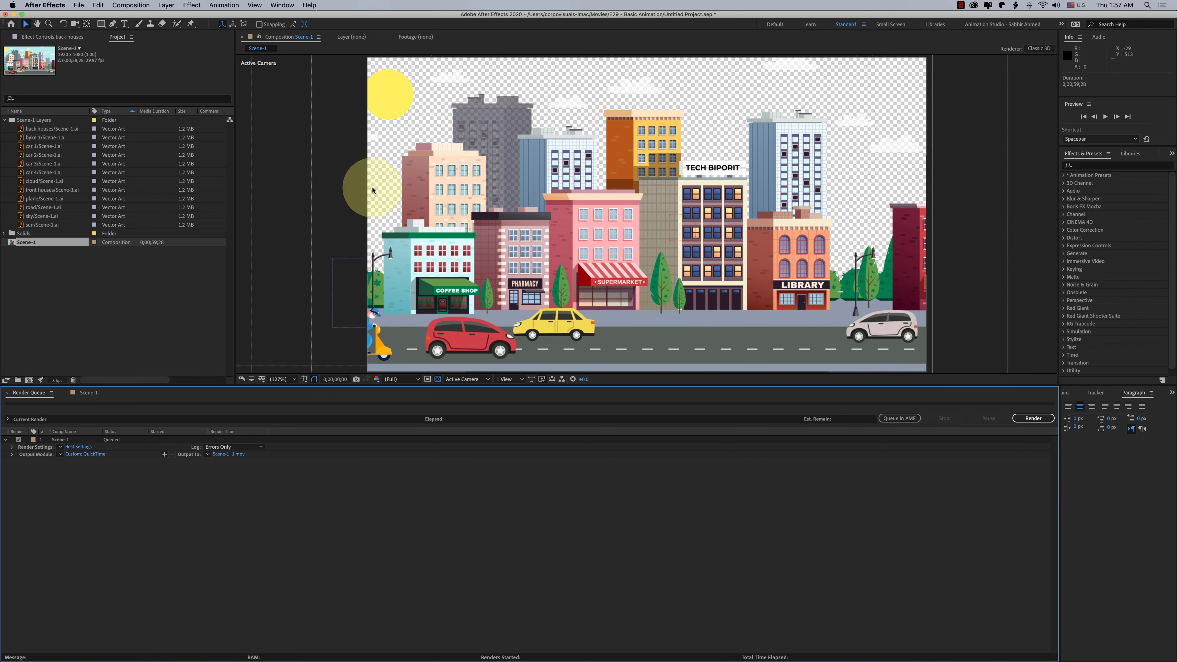
Step: Change Scene-1's output channels back to RGB and confirm the output module
click(91, 454)
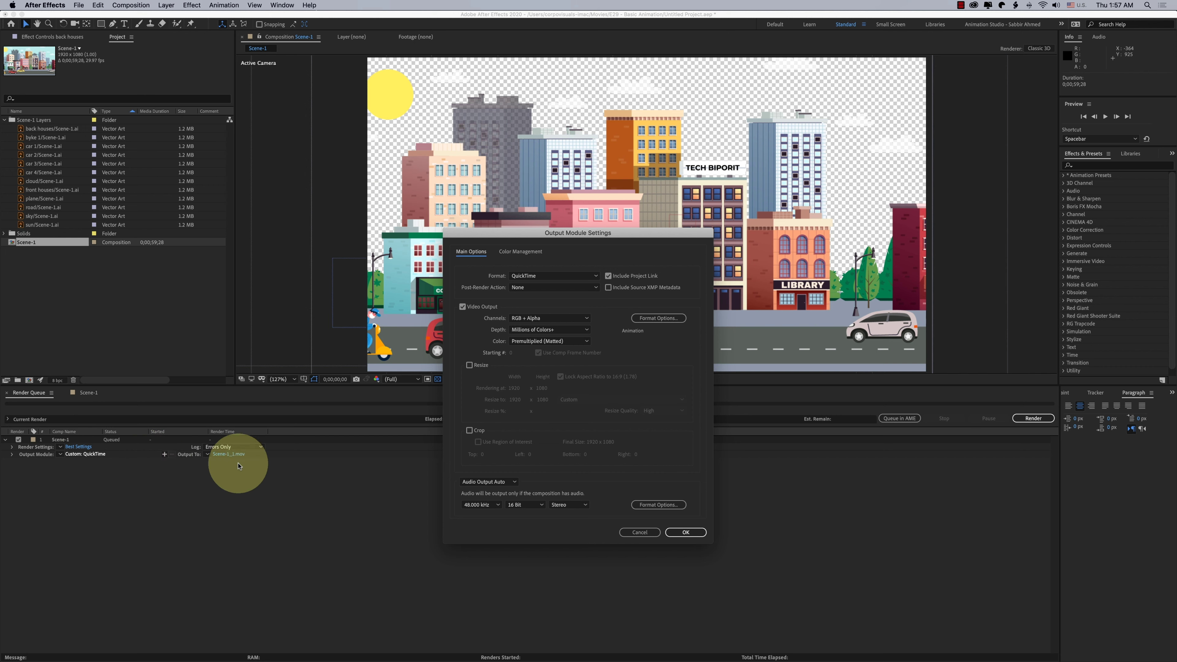
click(534, 319)
click(524, 328)
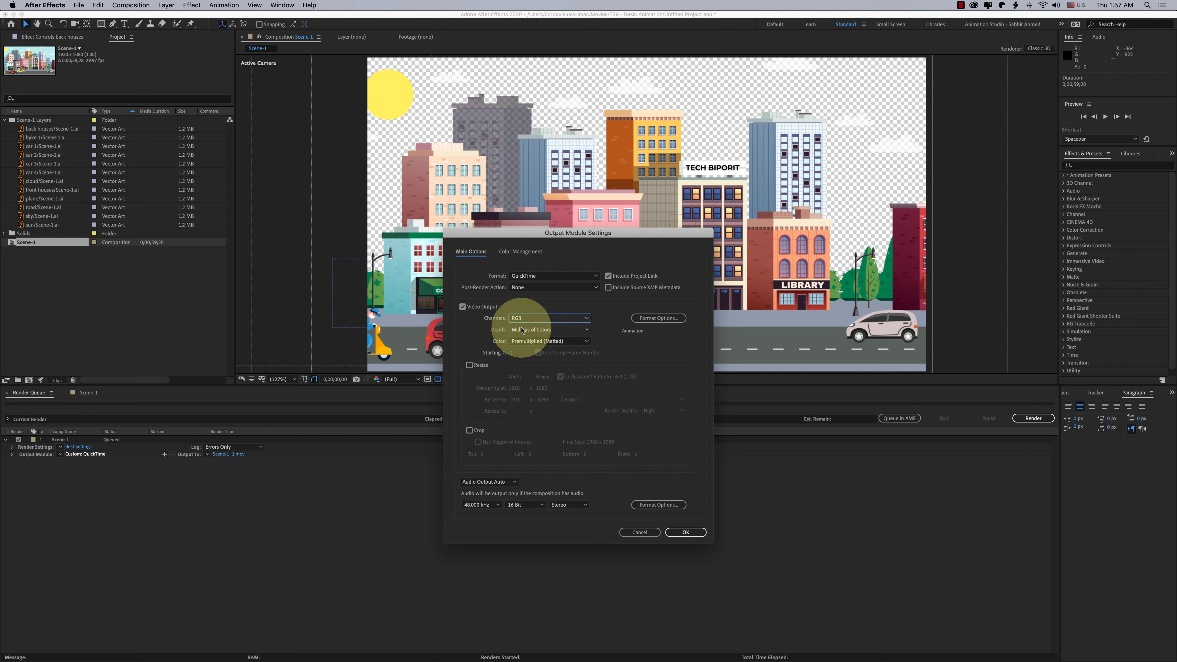
click(686, 533)
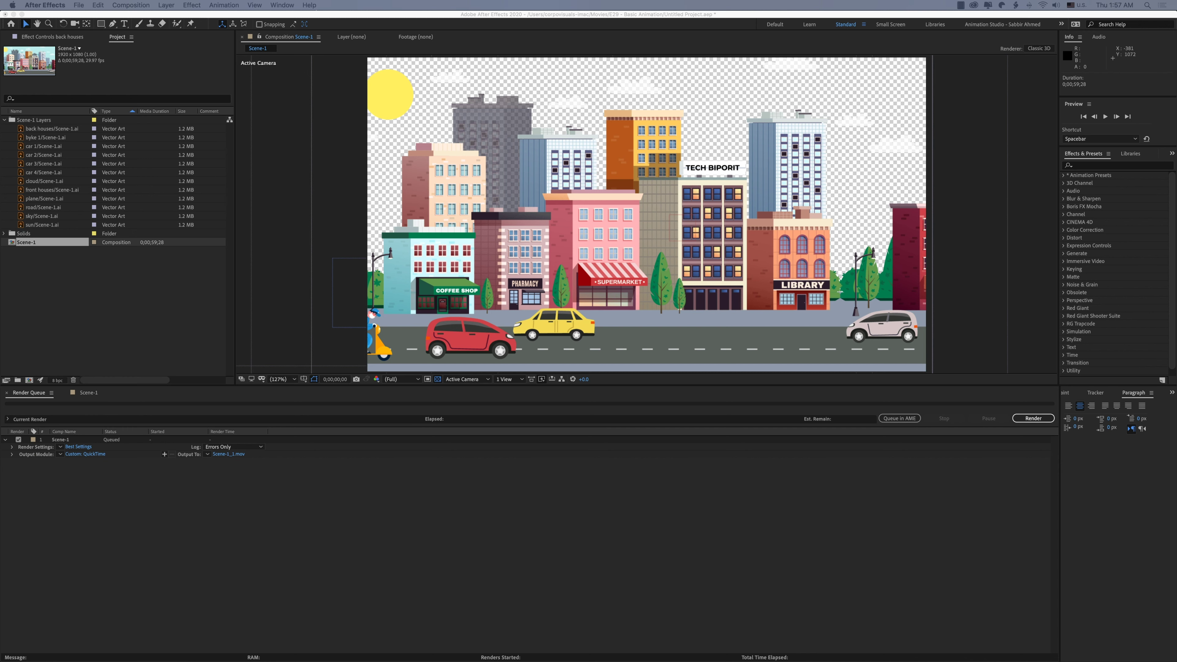
Step: Leave the Launchpad search for Media Encoder and switch back to After Effects
click(781, 630)
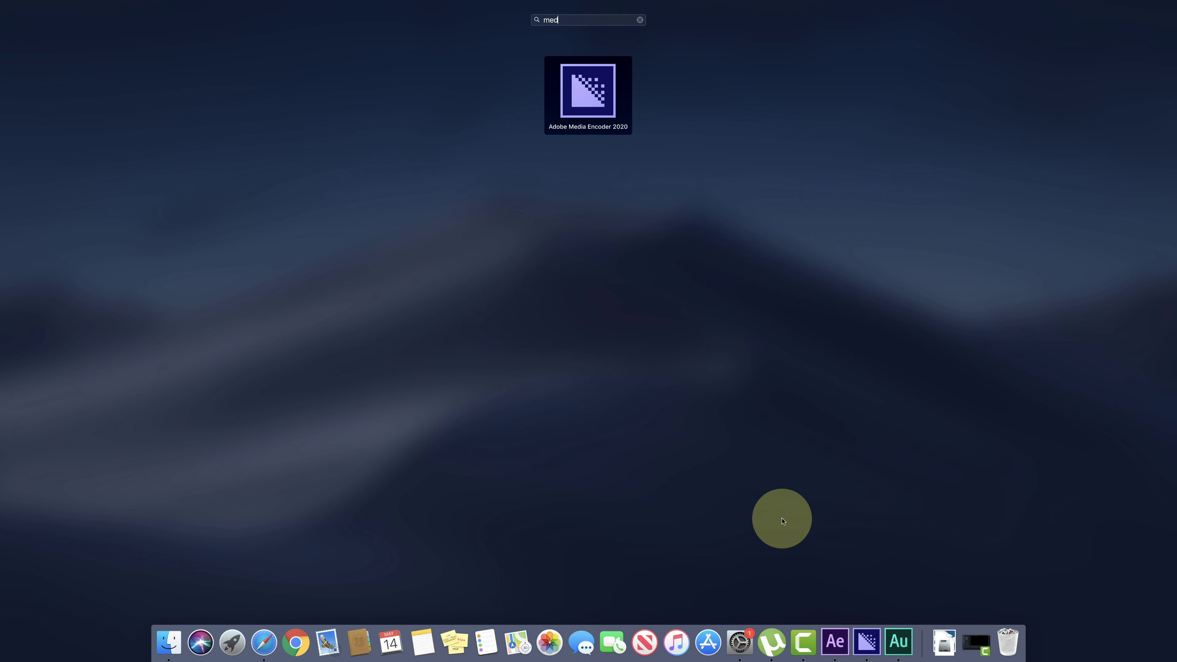
click(835, 646)
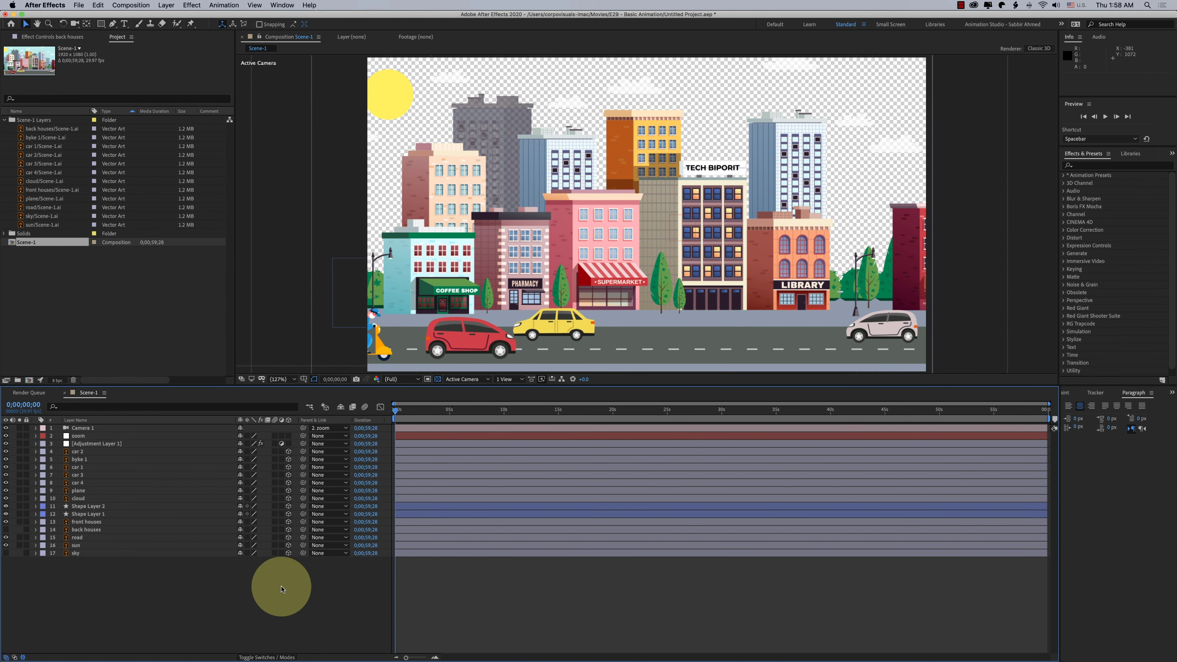
Step: Show the back houses and sky layers, then add Scene-1 to the Adobe Media Encoder queue
click(6, 529)
click(5, 553)
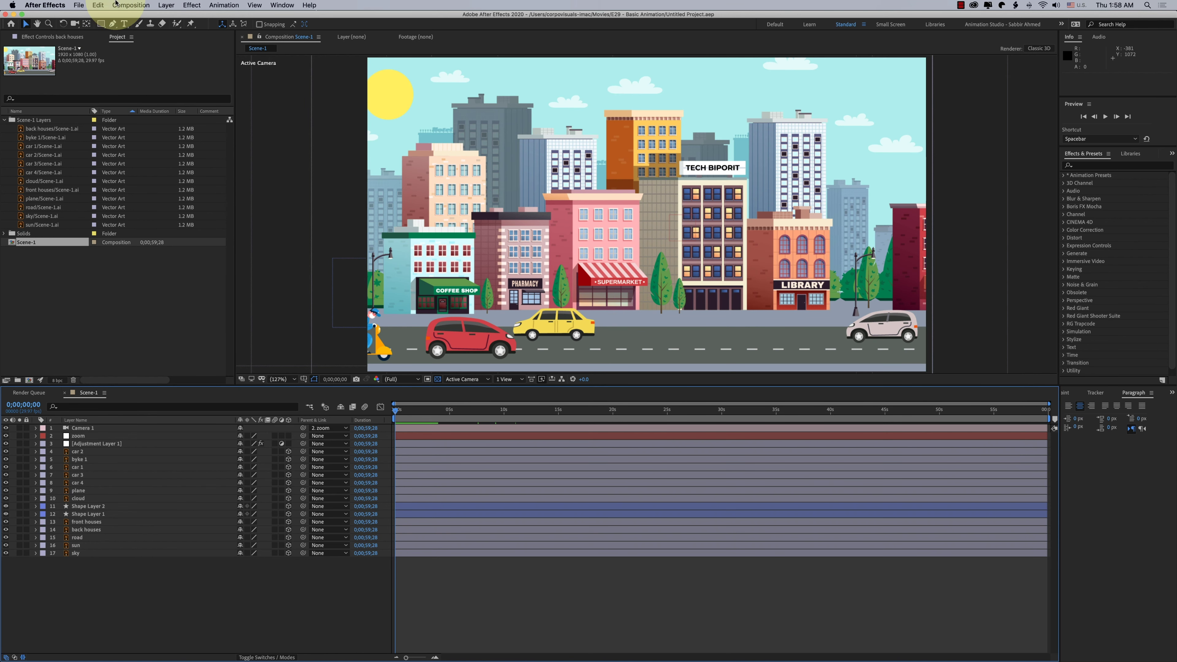
click(130, 4)
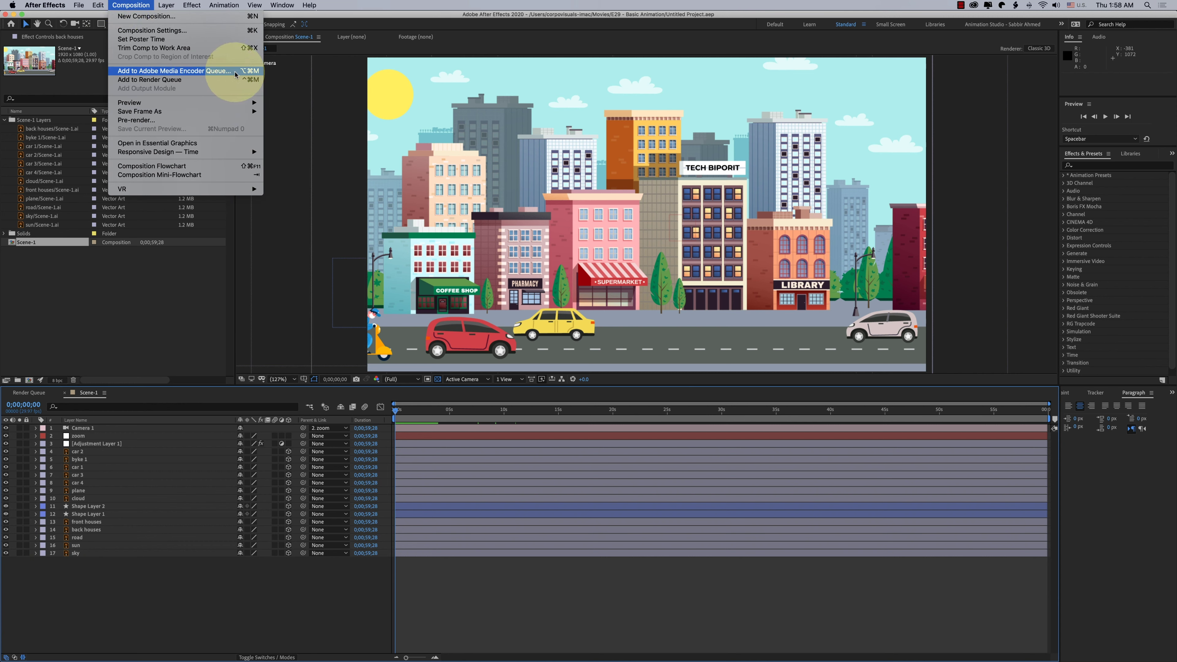
click(235, 72)
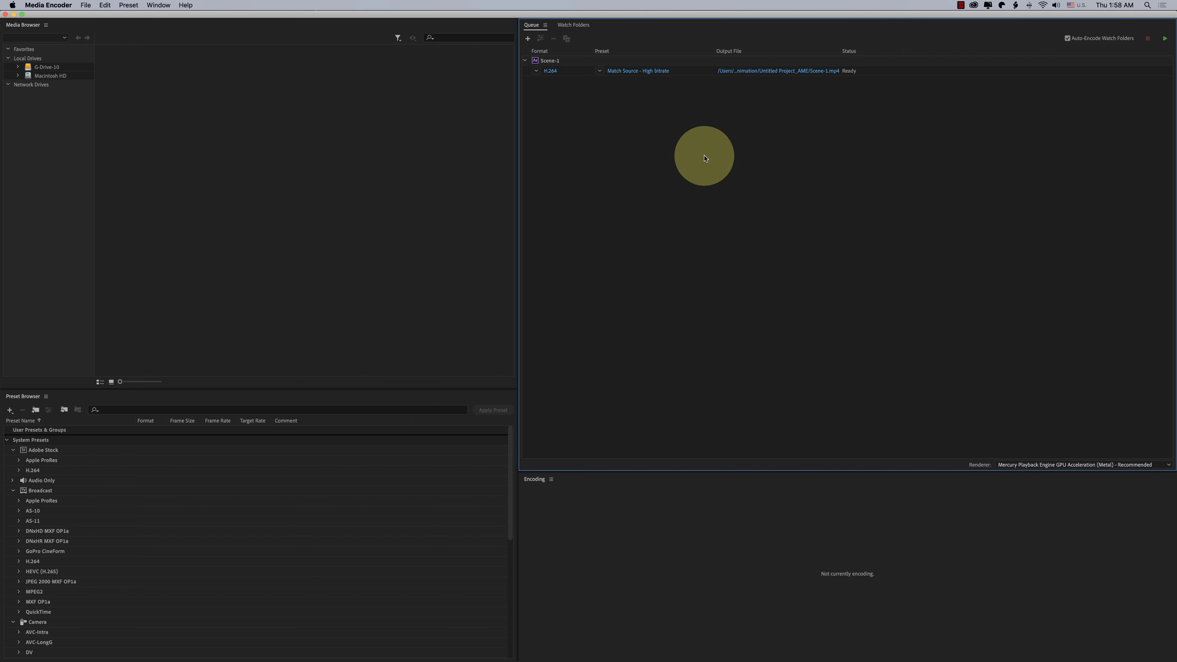
Step: Open Export Settings for the queued Scene-1 H.264 item and expand the Format list
click(555, 62)
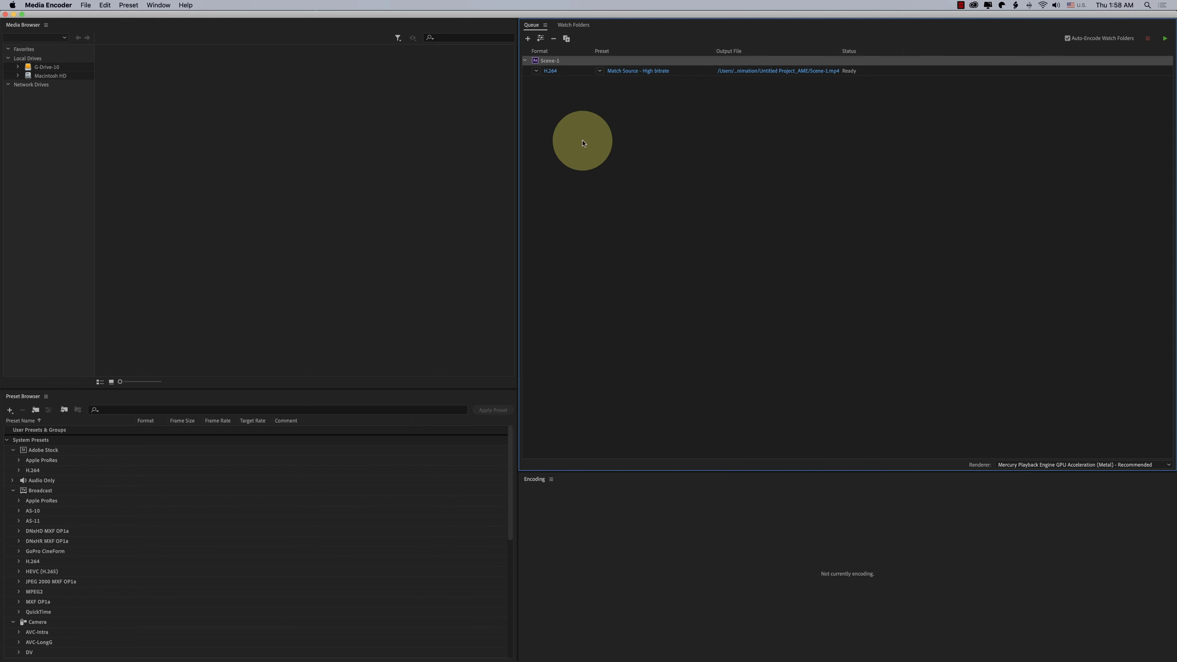
click(551, 73)
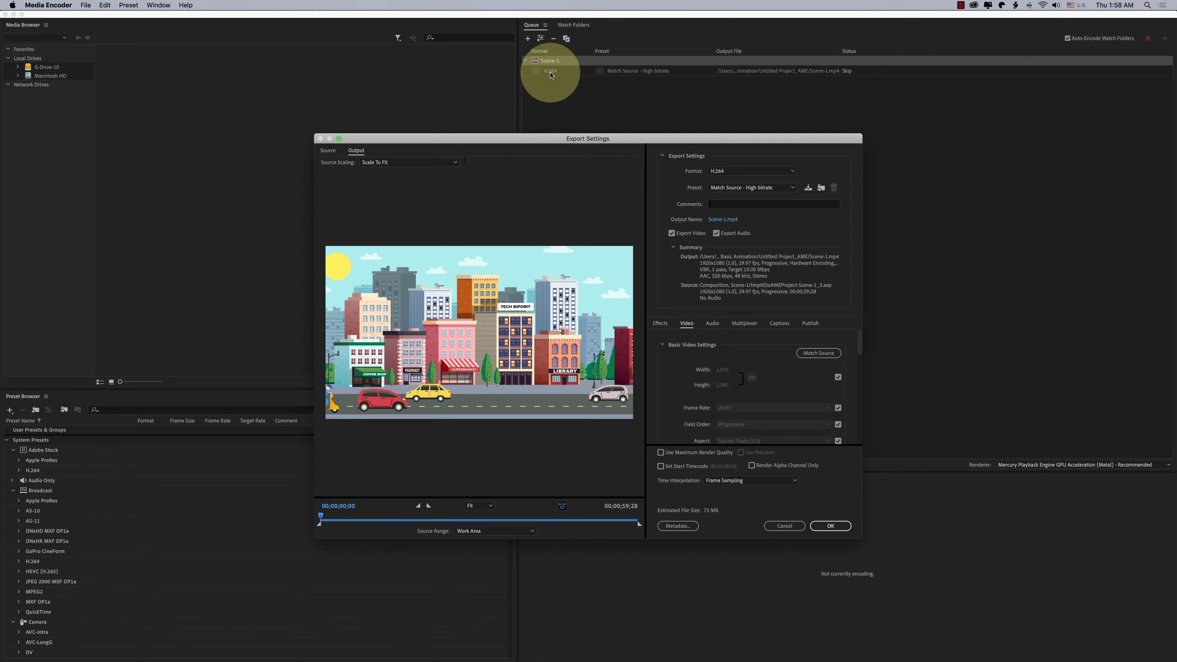
drag(500, 141, 494, 134)
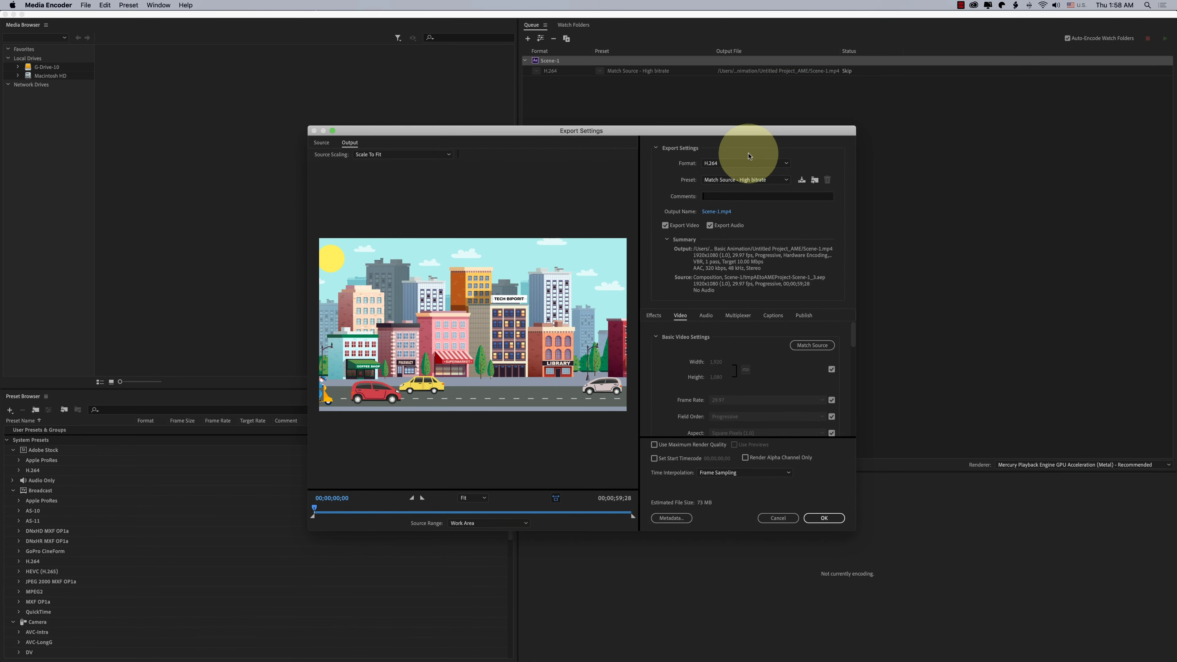
click(742, 164)
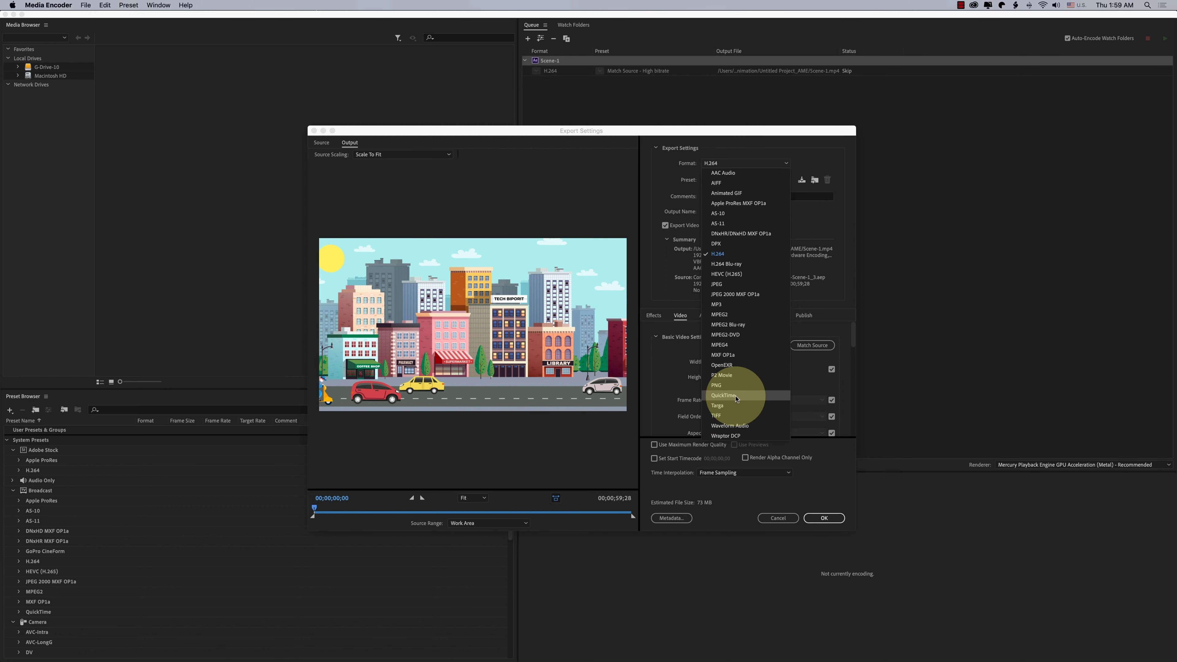
click(737, 398)
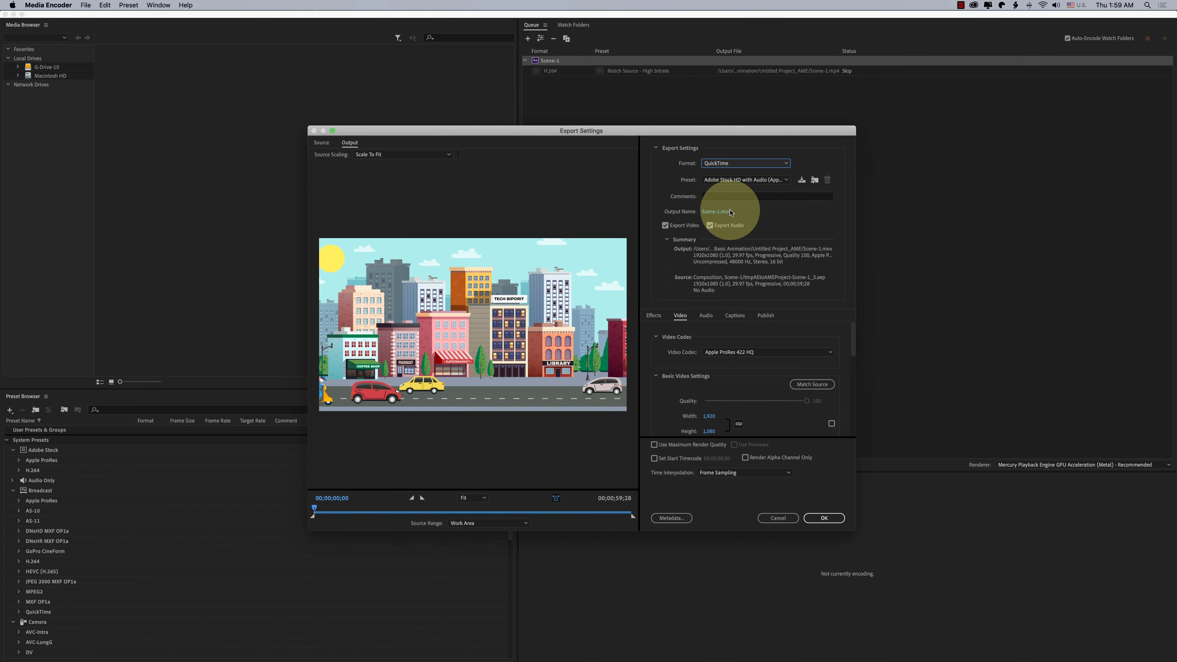
click(742, 163)
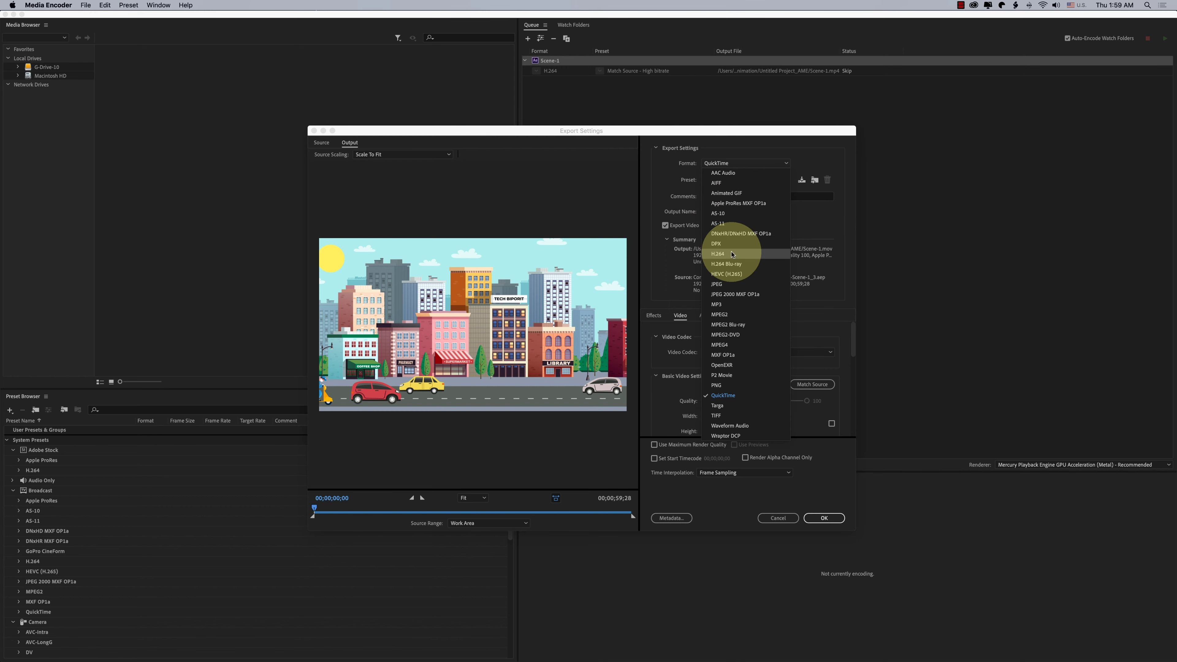
click(731, 254)
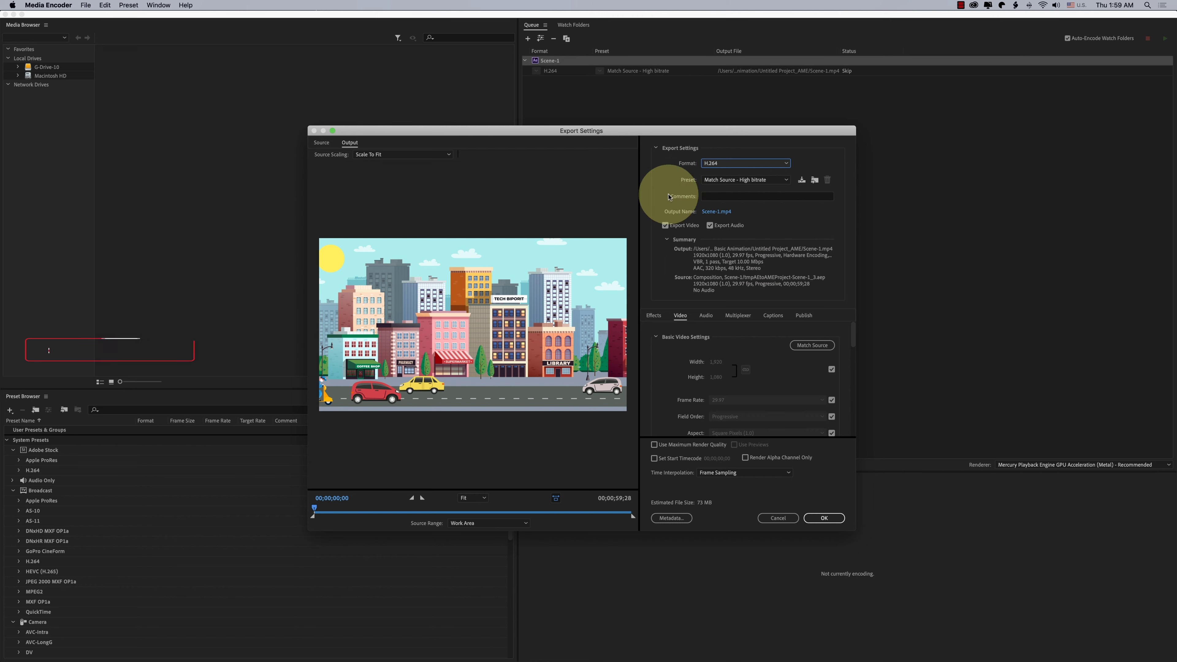
click(728, 181)
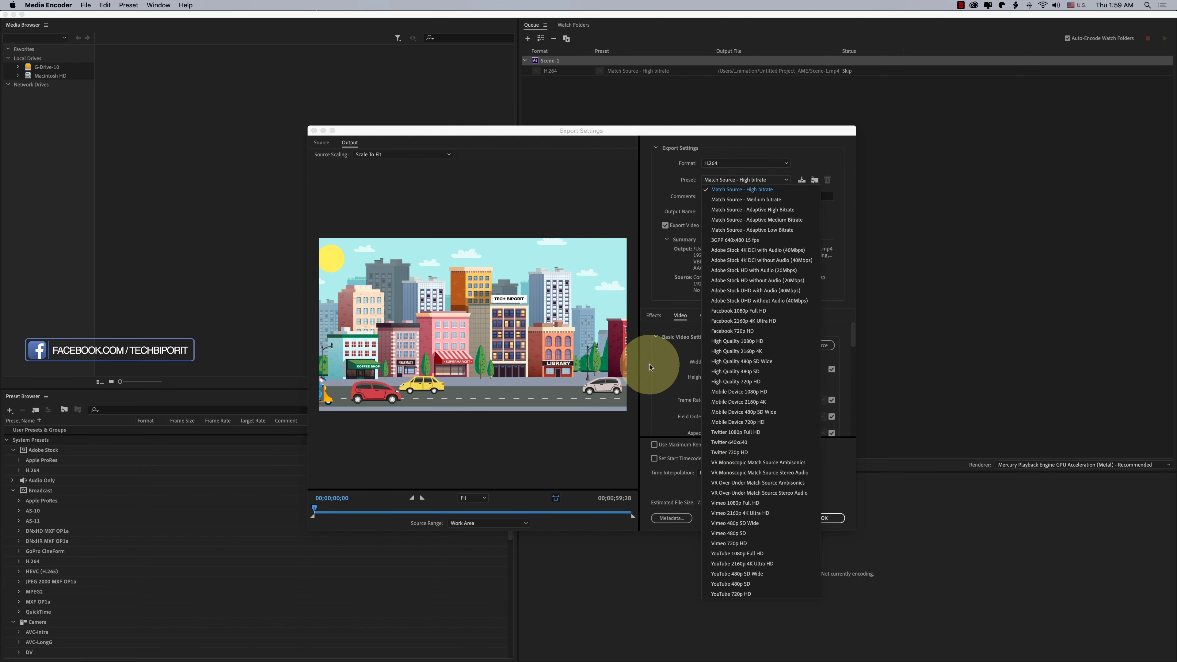
Step: Try the YouTube 2160p 4K Ultra HD preset on the Scene-1 export
click(656, 366)
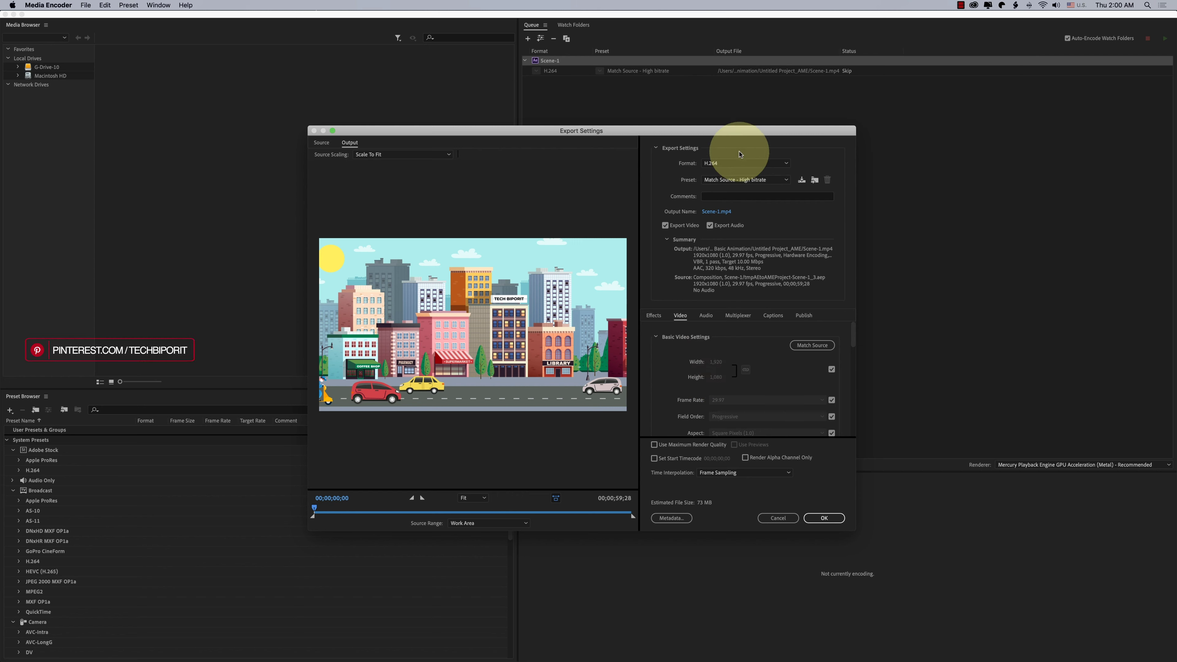
click(744, 179)
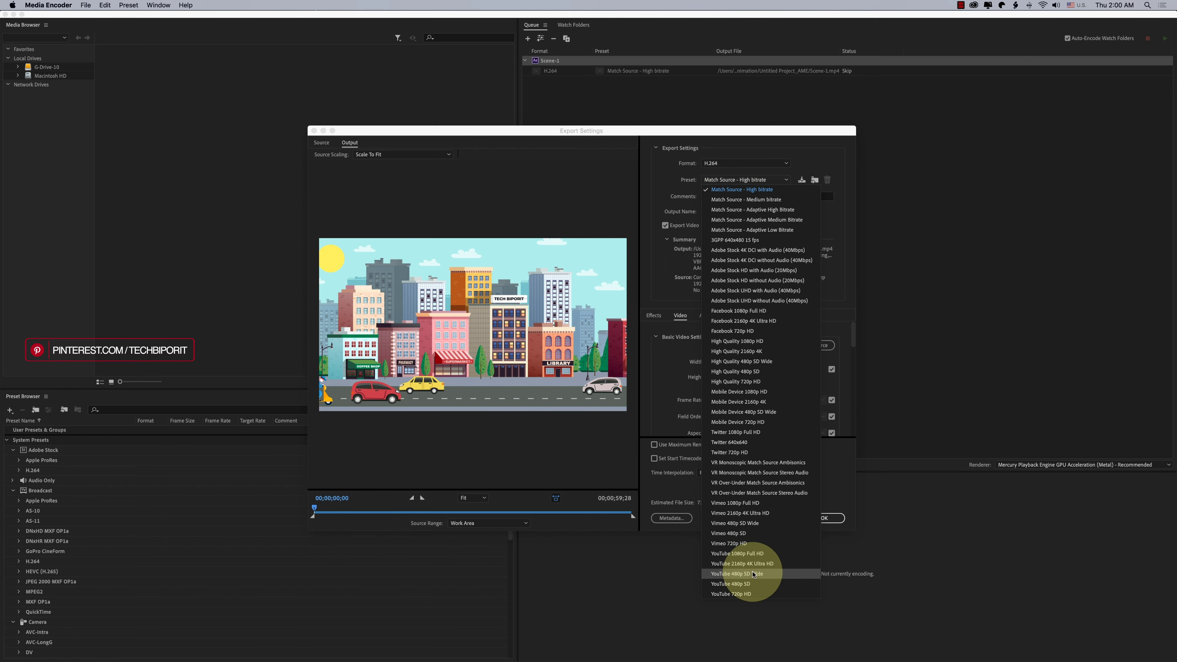
click(769, 565)
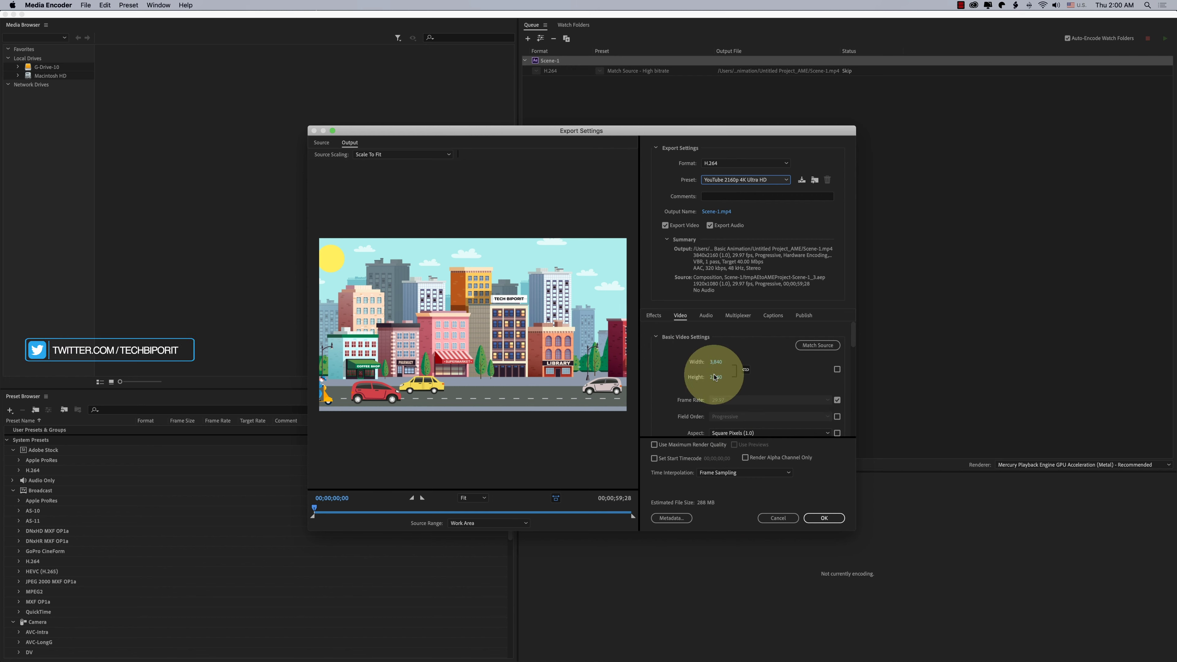
click(669, 378)
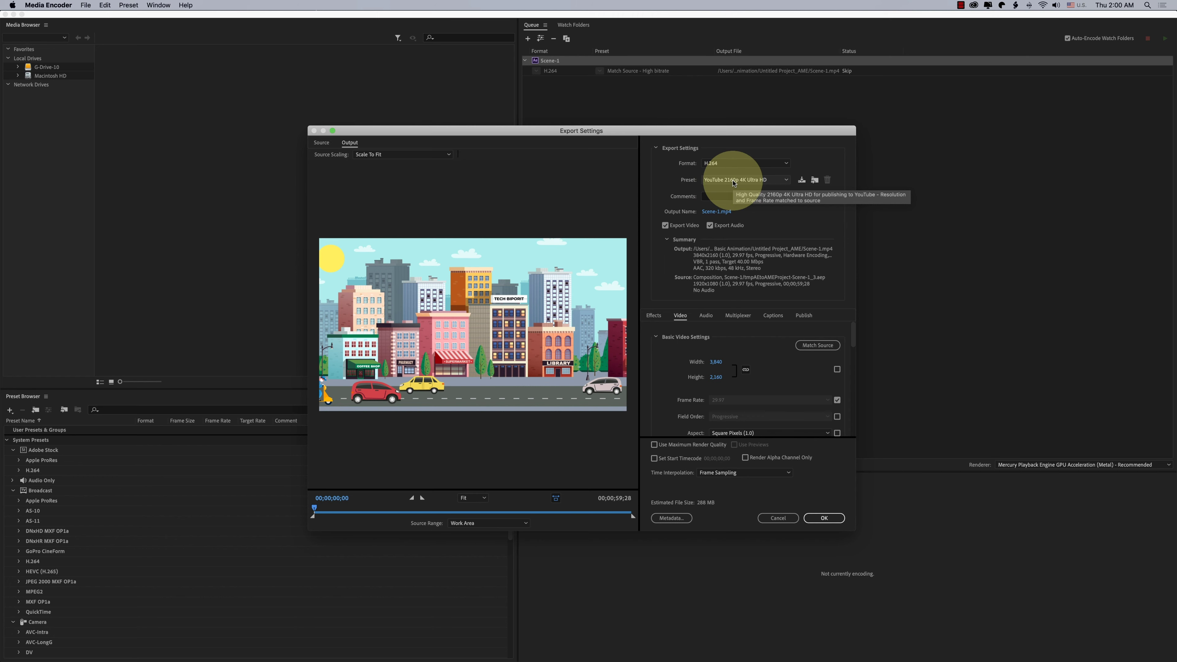
Step: Restore the Match Source - High bitrate preset and scroll down to Encoding Settings
click(733, 182)
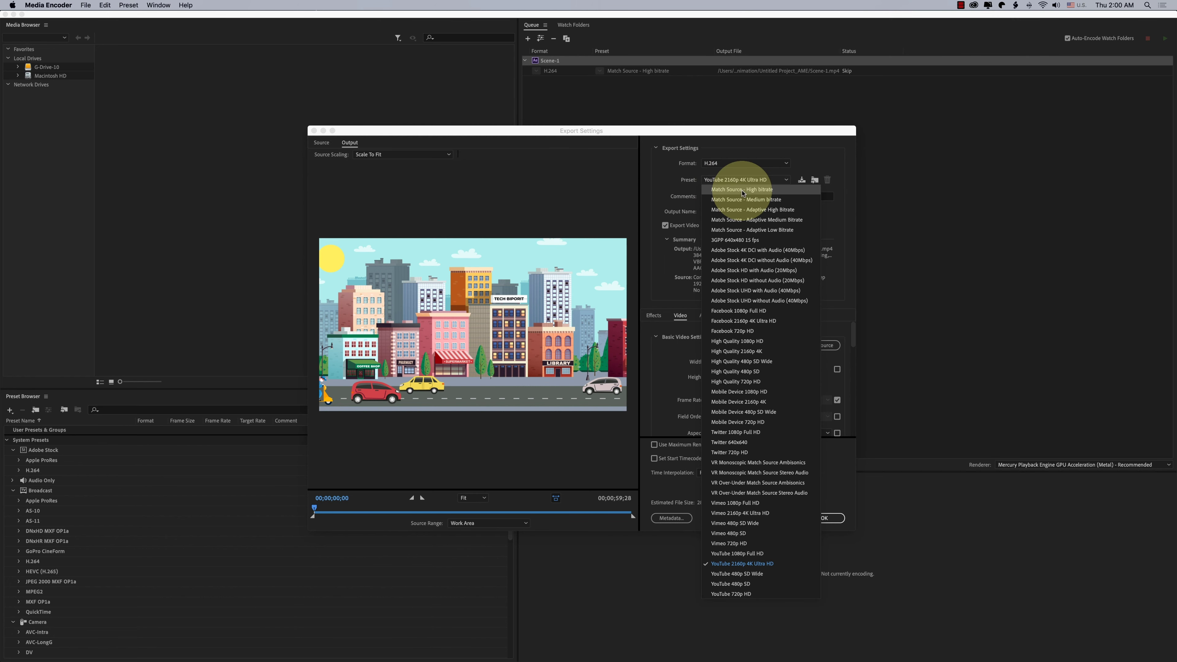
click(743, 190)
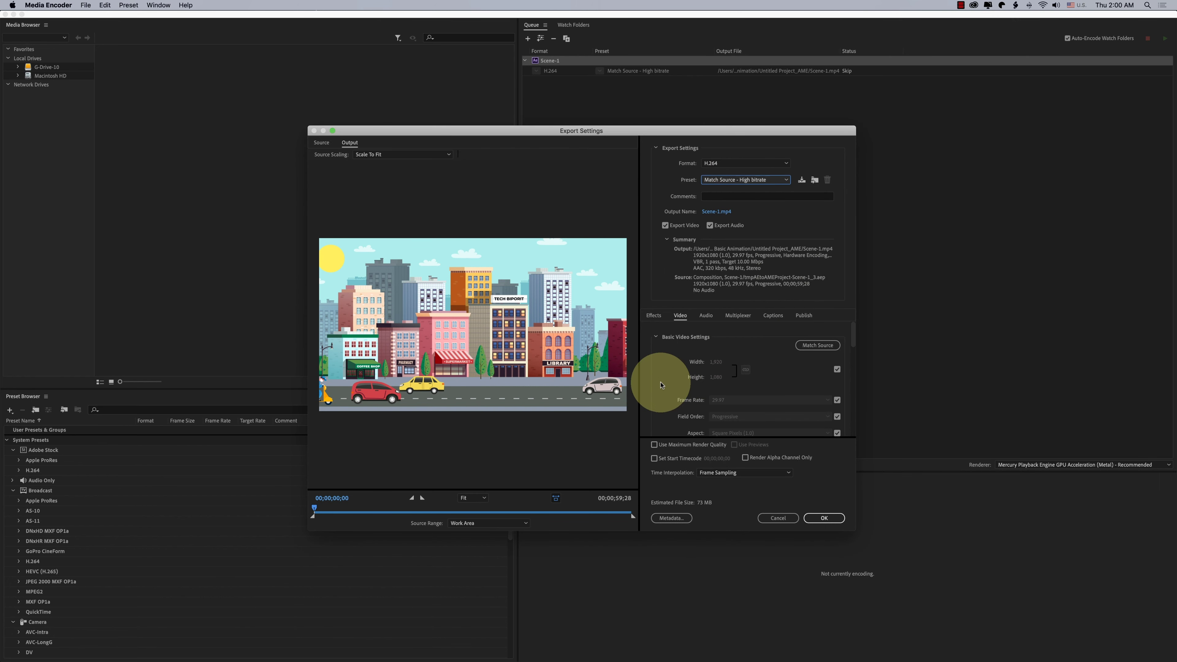
scroll(662, 383, down, 5)
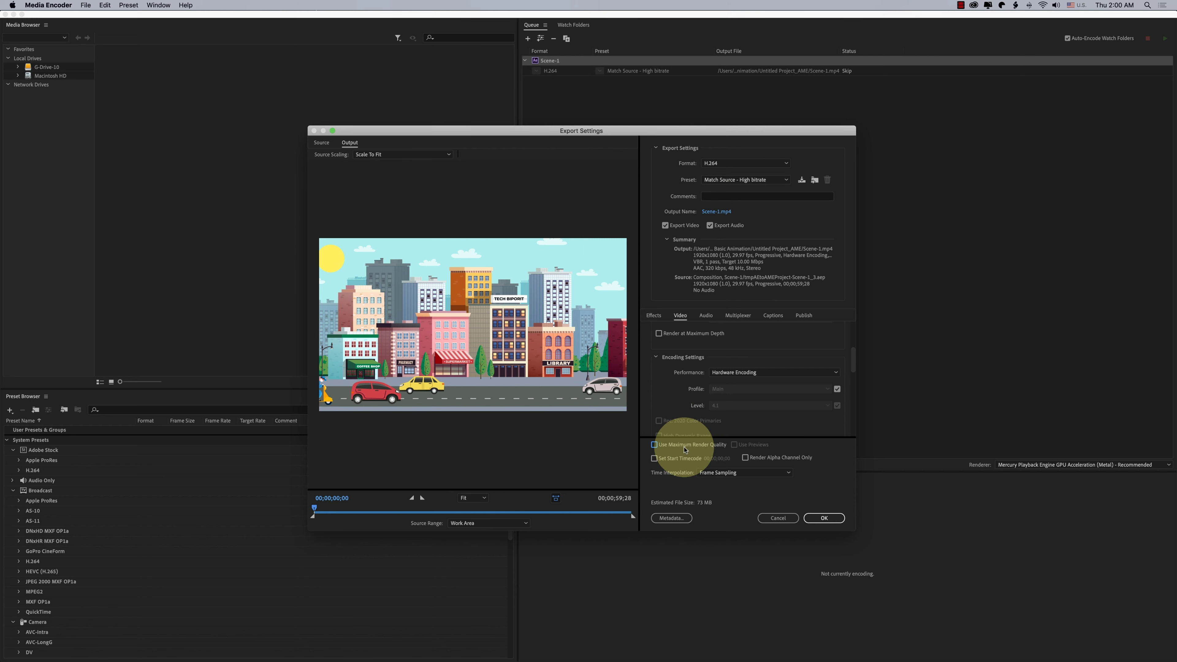
Step: Enable Use Maximum Render Quality and Render at Maximum Depth in a larger Export Settings window
click(685, 448)
drag(855, 531, 962, 610)
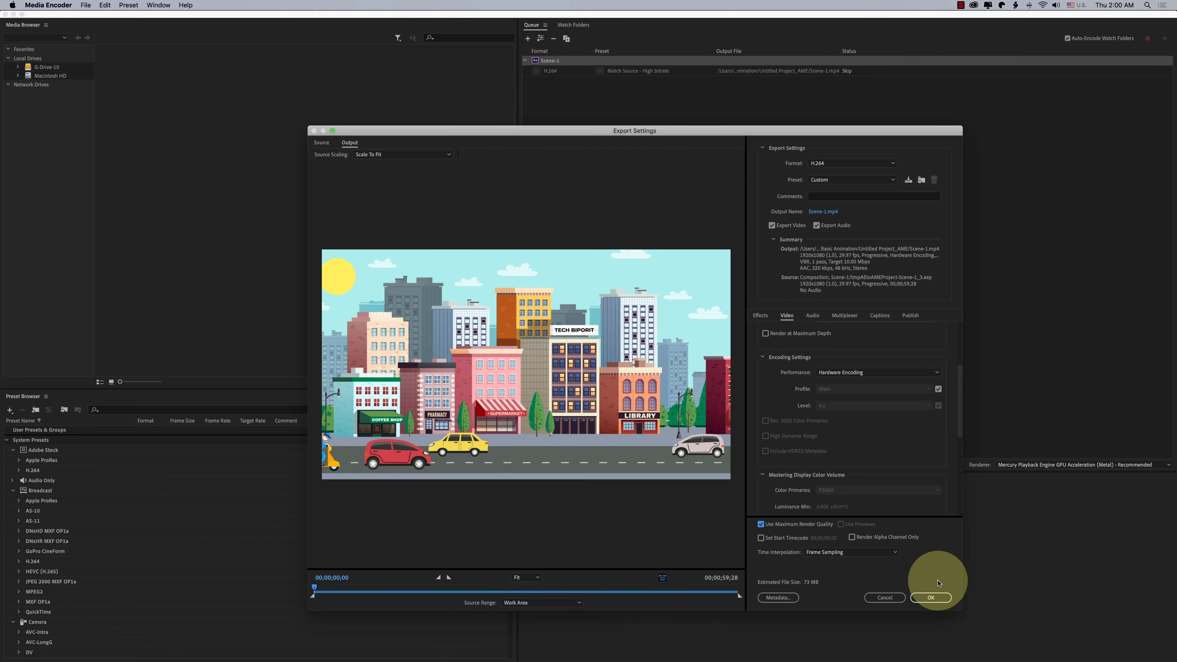
scroll(780, 393, up, 5)
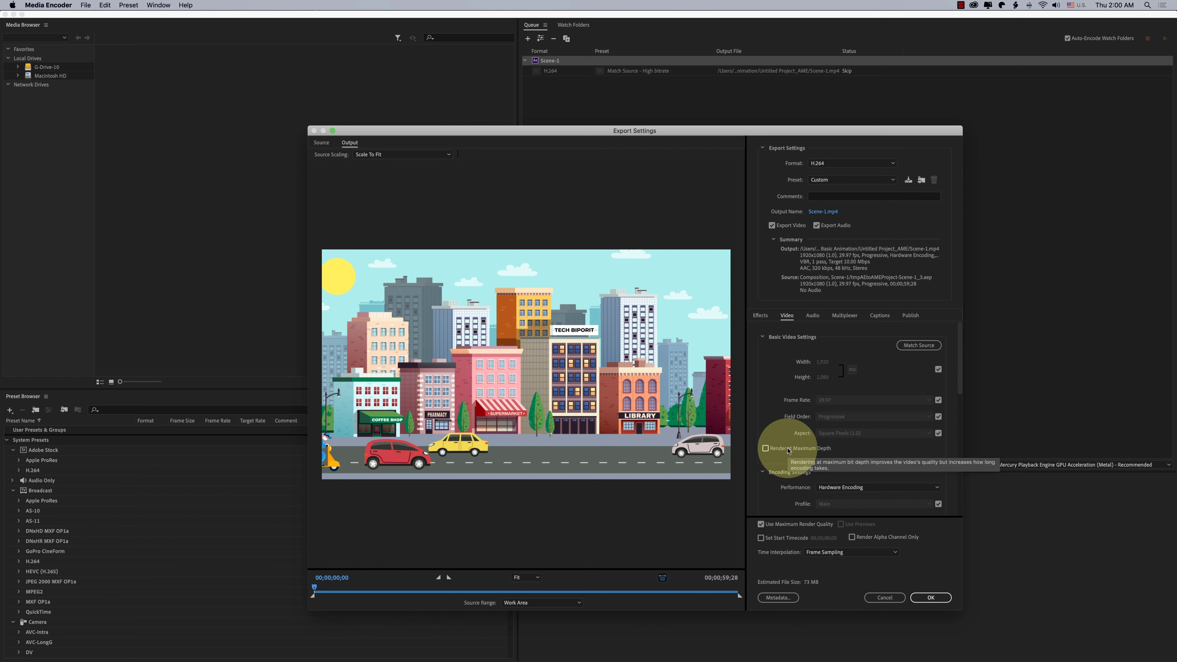
click(776, 451)
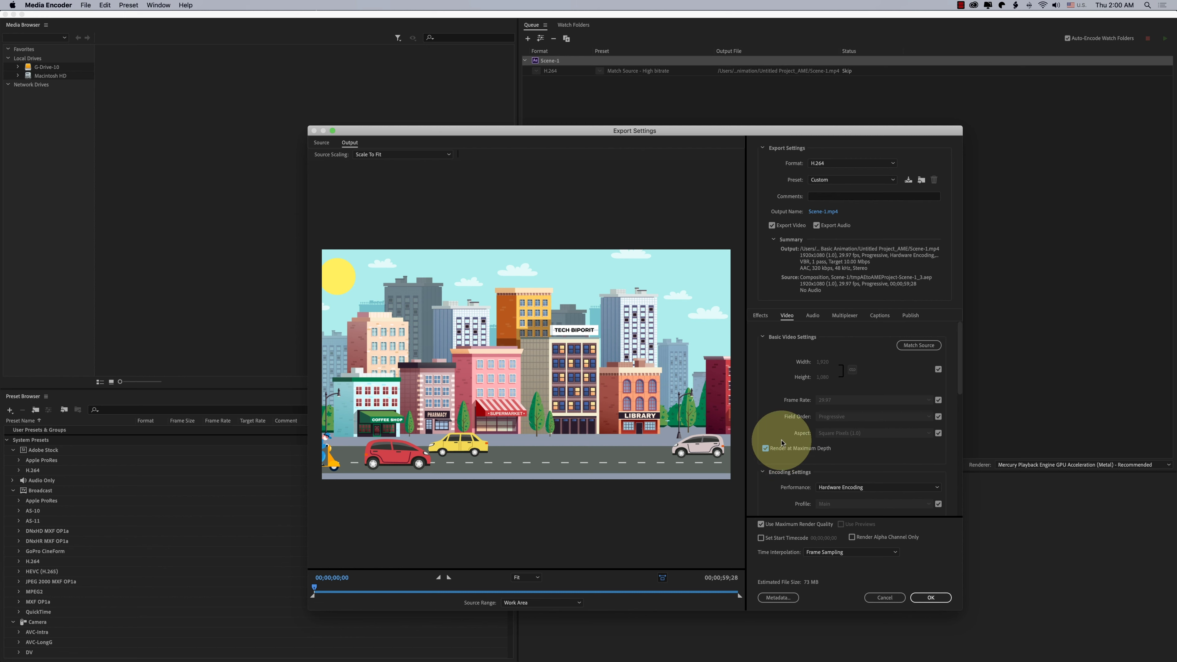
scroll(782, 442, down, 3)
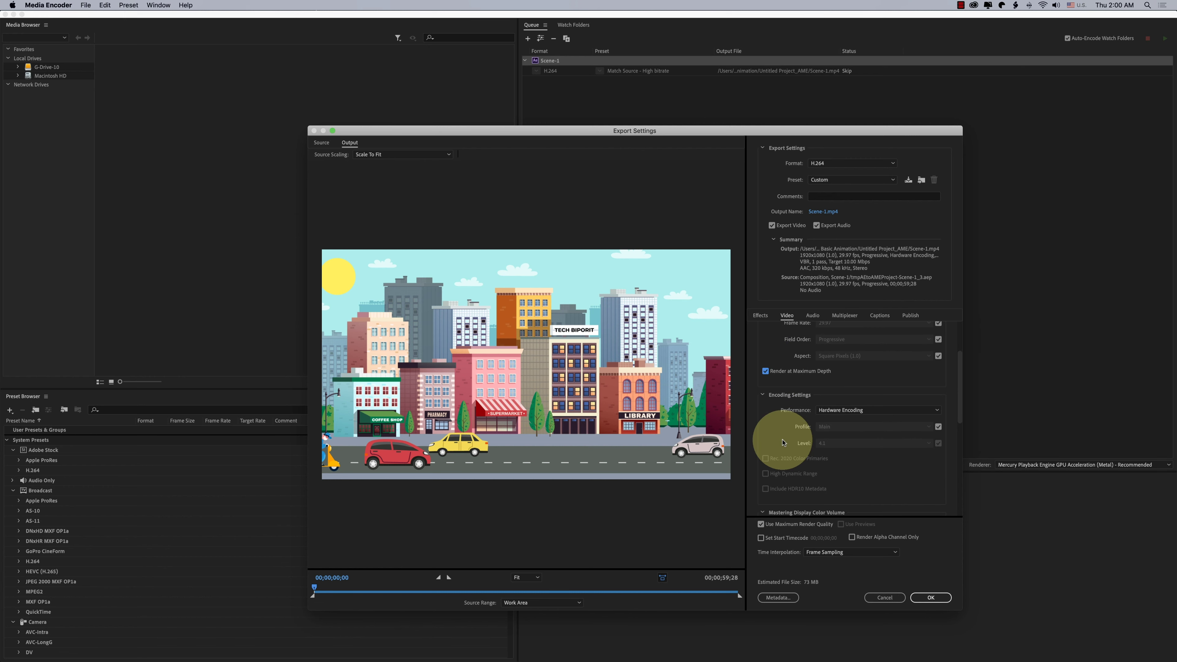
Step: Keep Performance on Hardware Encoding and leave Render Alpha Channel Only switched off
click(849, 391)
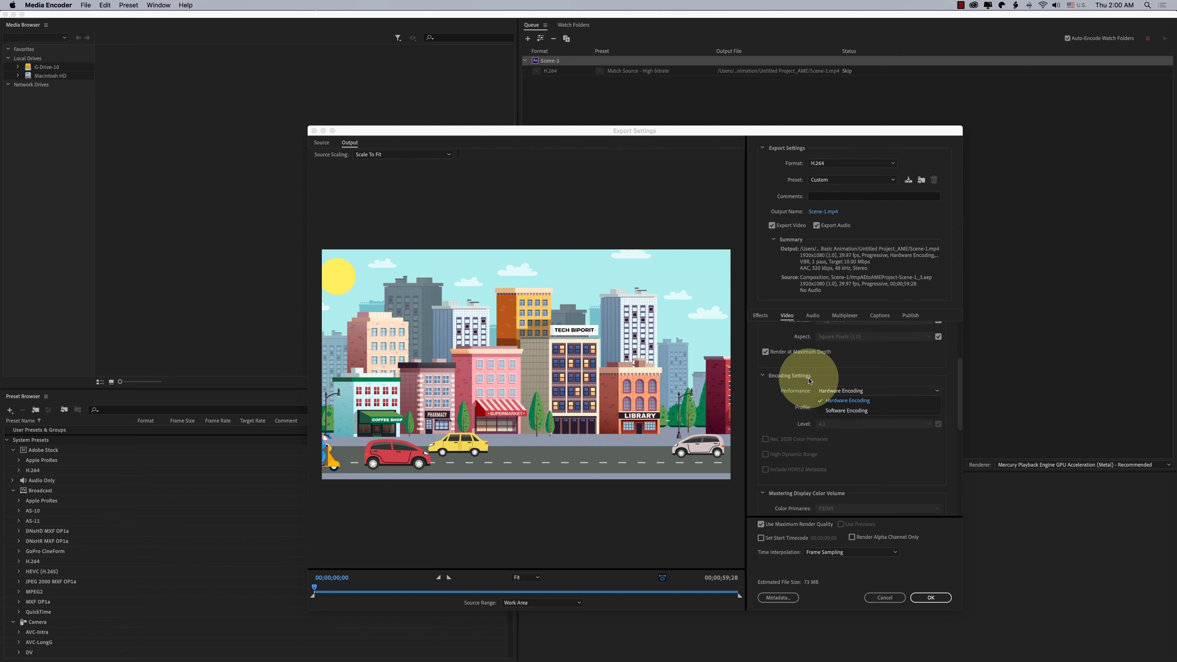
click(847, 399)
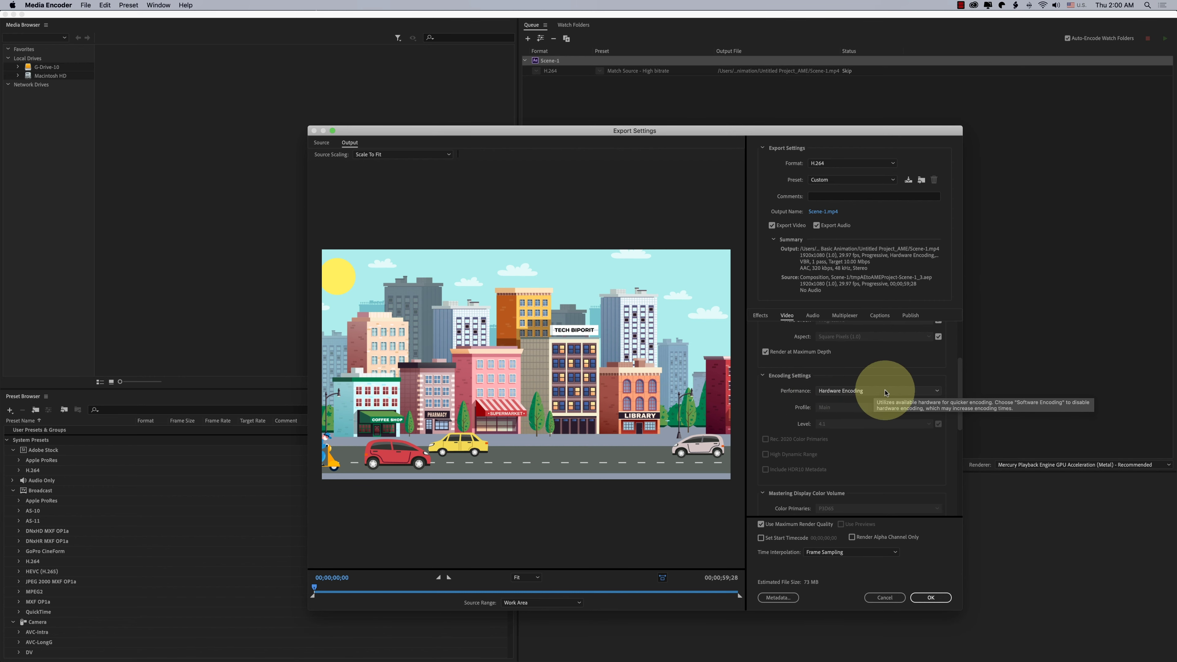
click(885, 392)
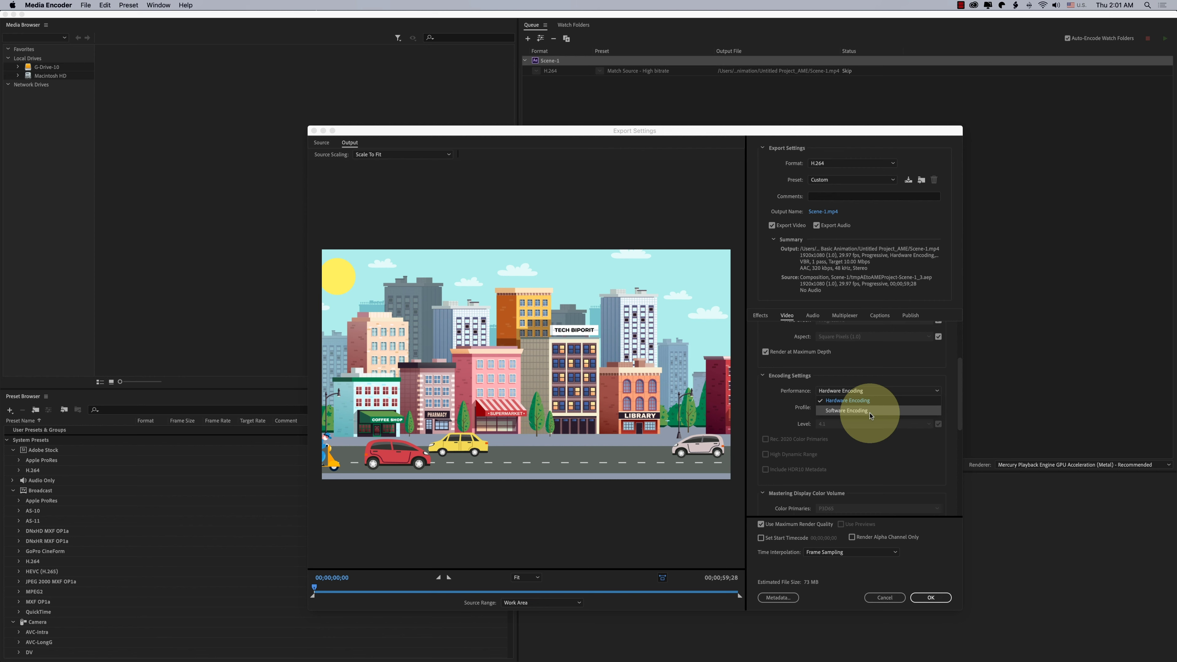
click(766, 405)
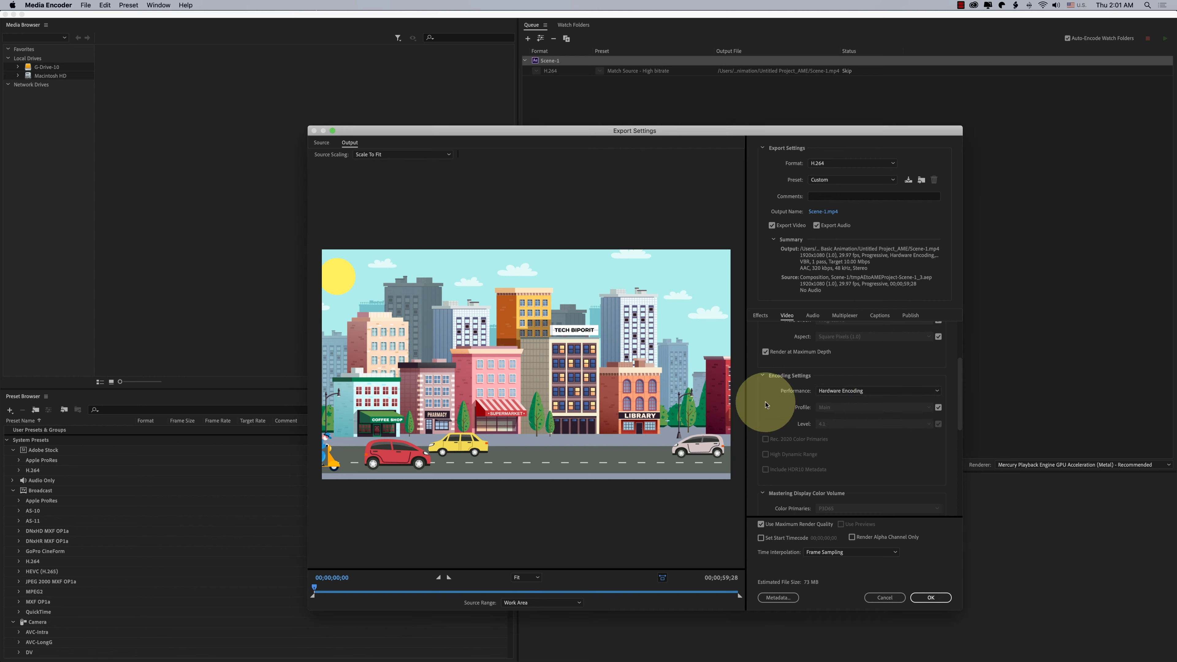
scroll(766, 405, up, 5)
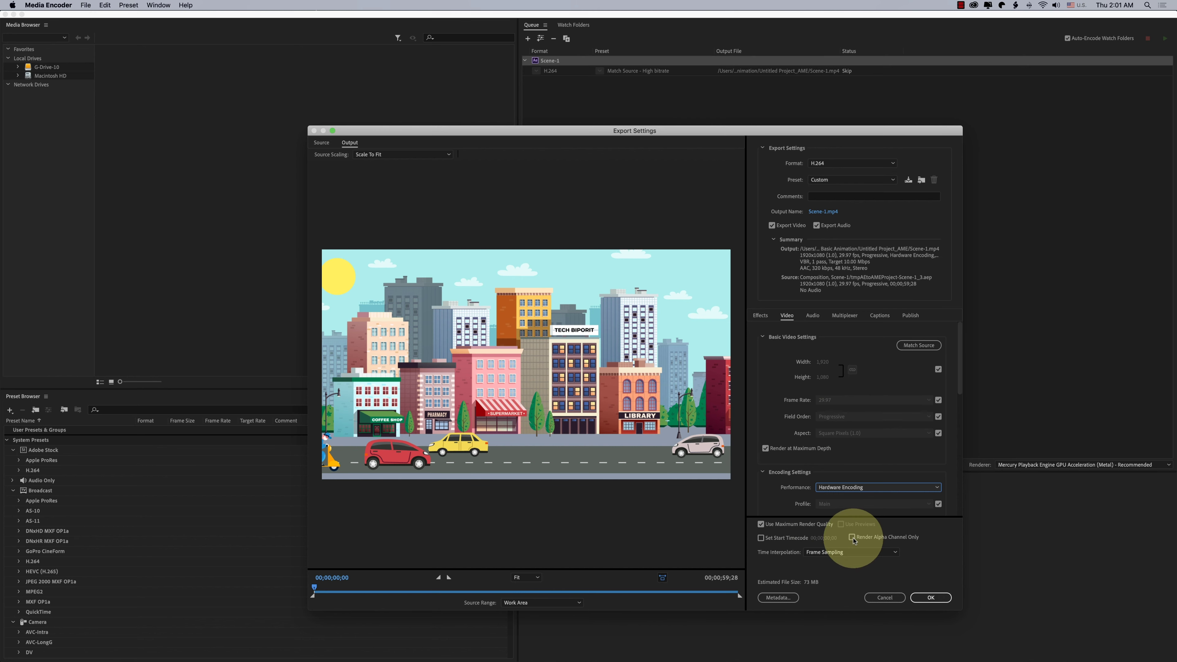
click(852, 538)
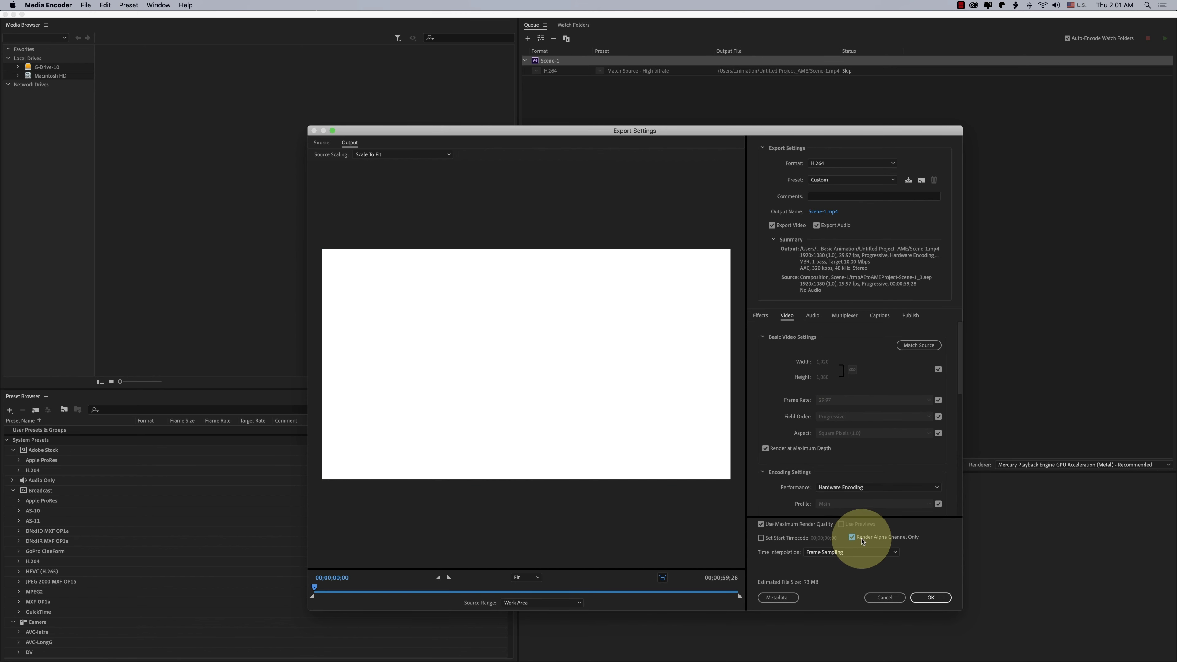
click(852, 537)
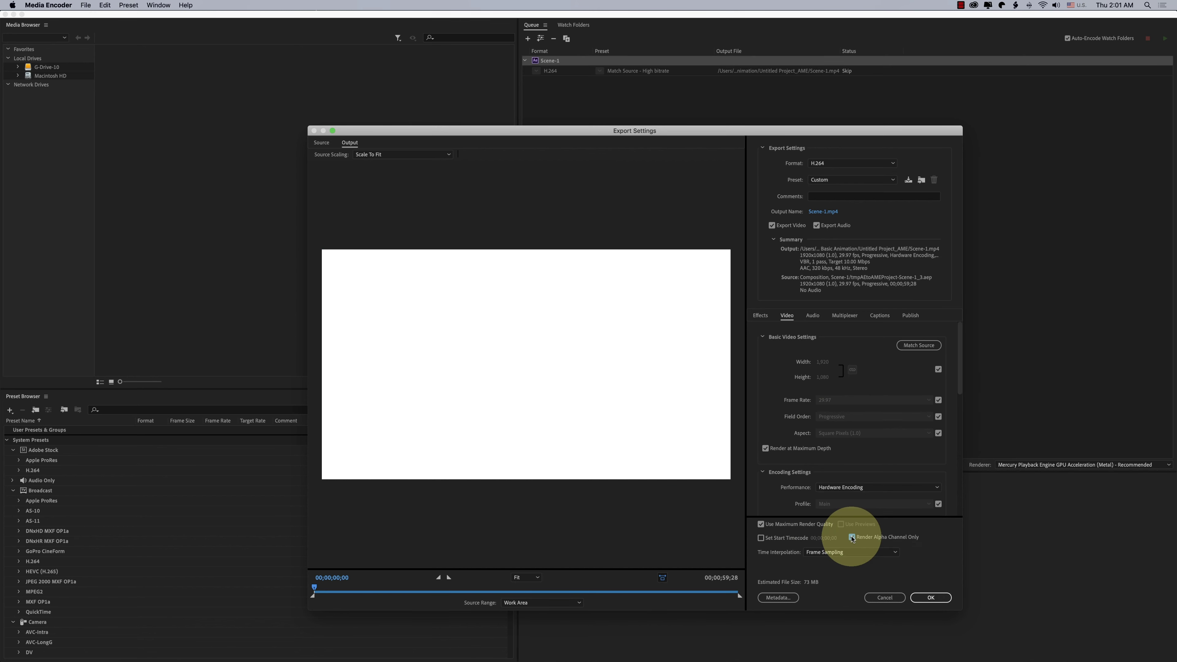
scroll(775, 406, down, 5)
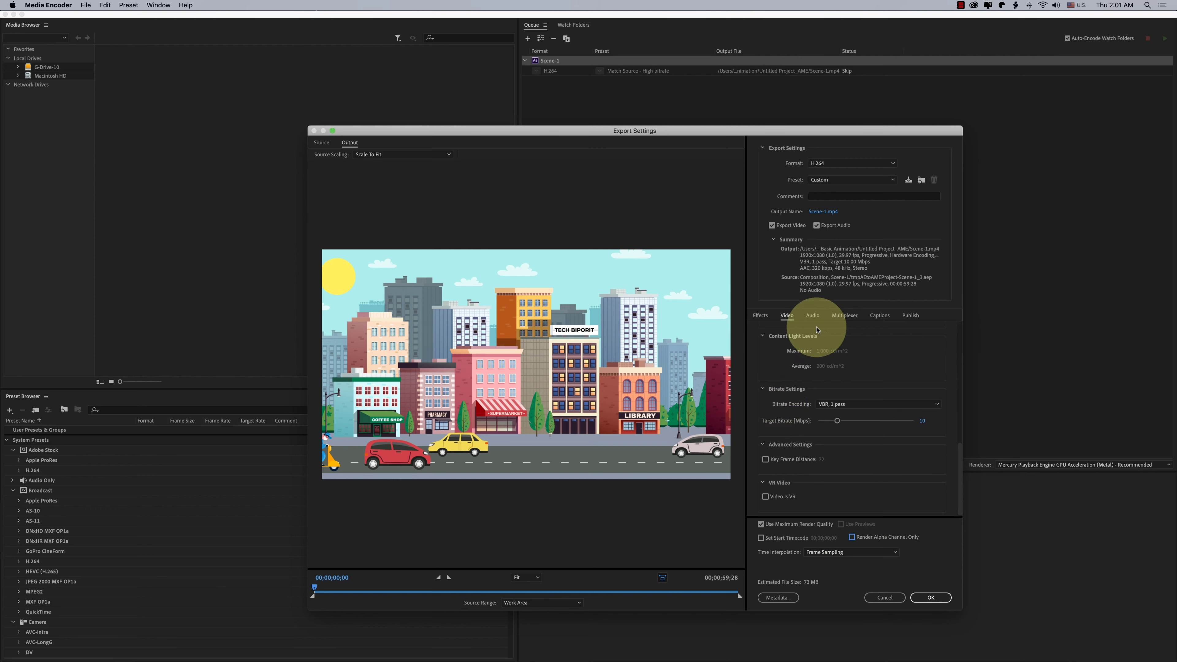
click(812, 316)
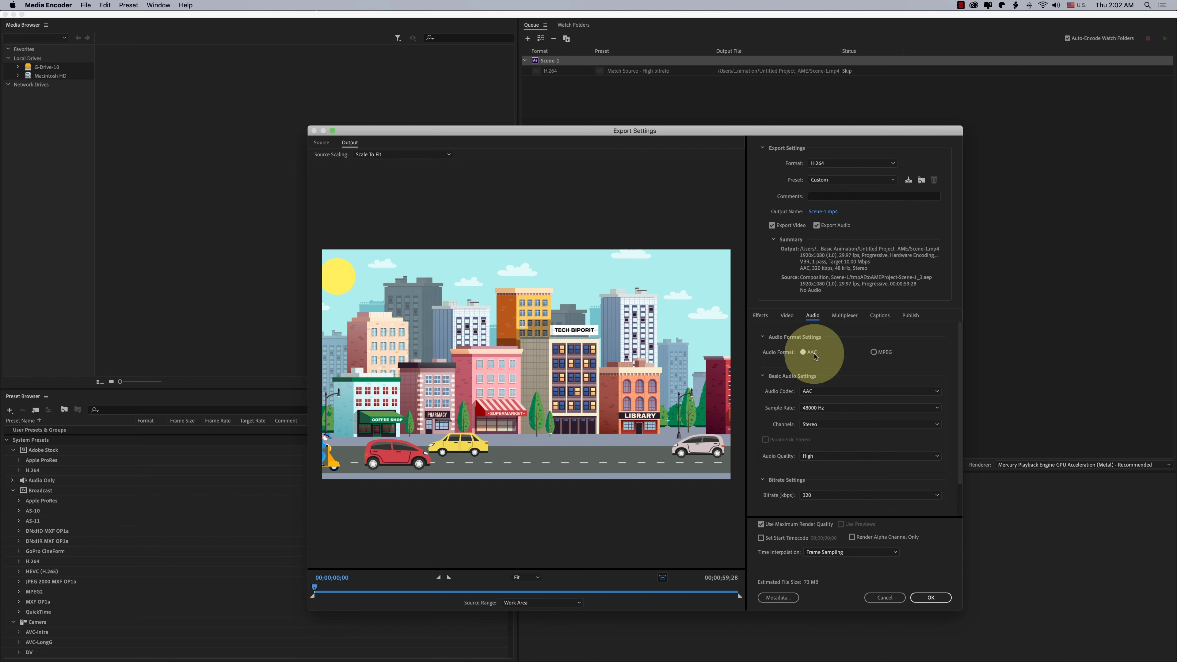
click(818, 424)
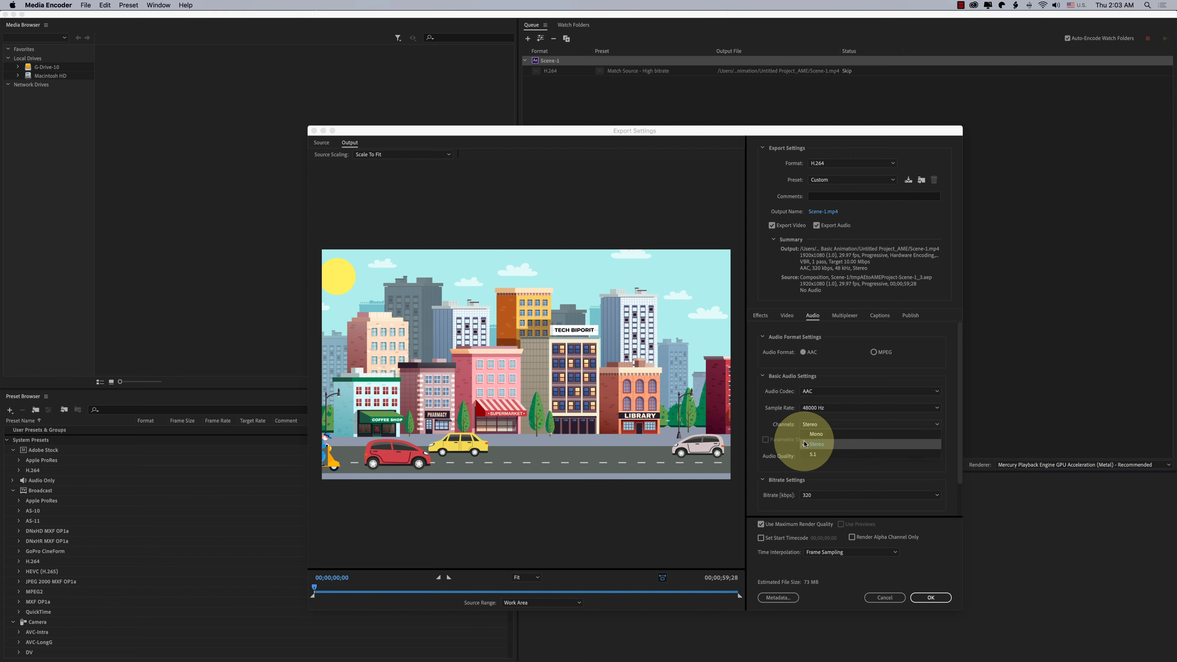
click(829, 444)
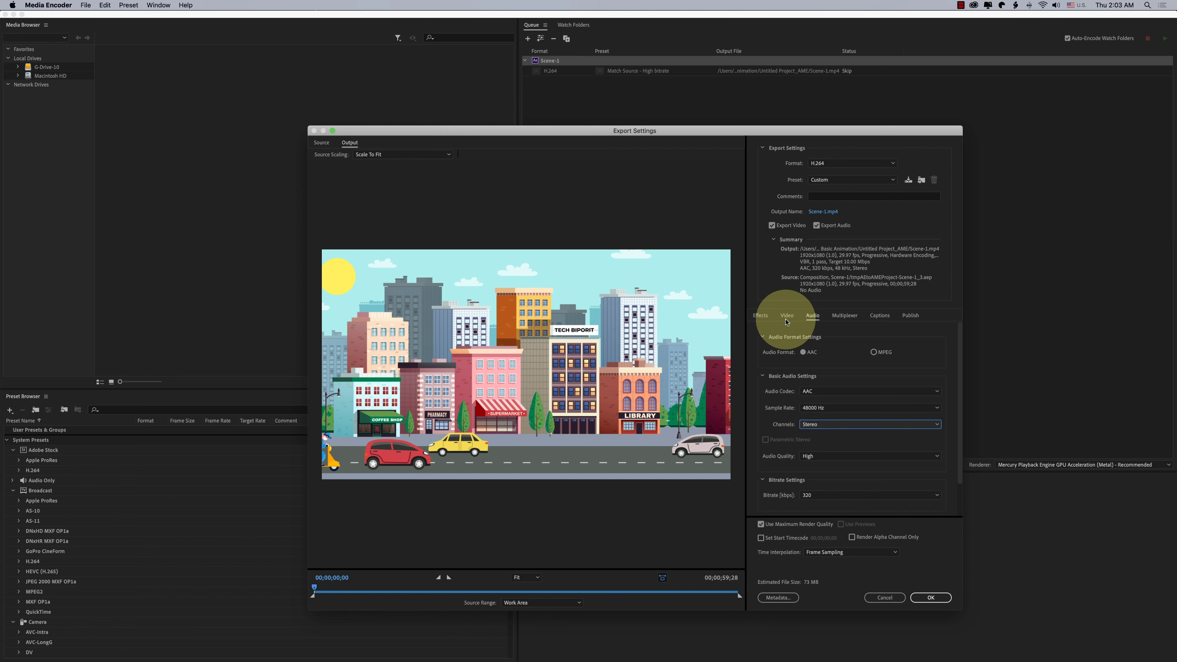
click(787, 315)
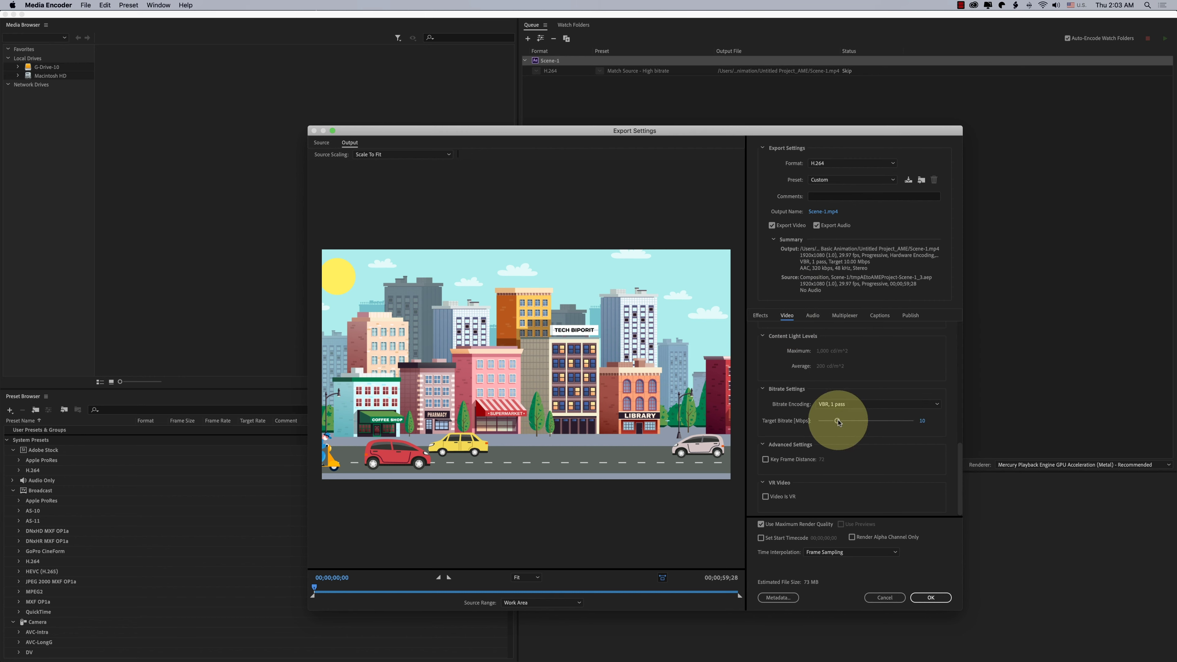
Step: Set the Target Bitrate to about 14.45 Mbps and confirm Export Settings with OK
mouse_move(836, 421)
mouse_down()
mouse_move(863, 421)
mouse_move(826, 422)
mouse_move(846, 433)
mouse_up()
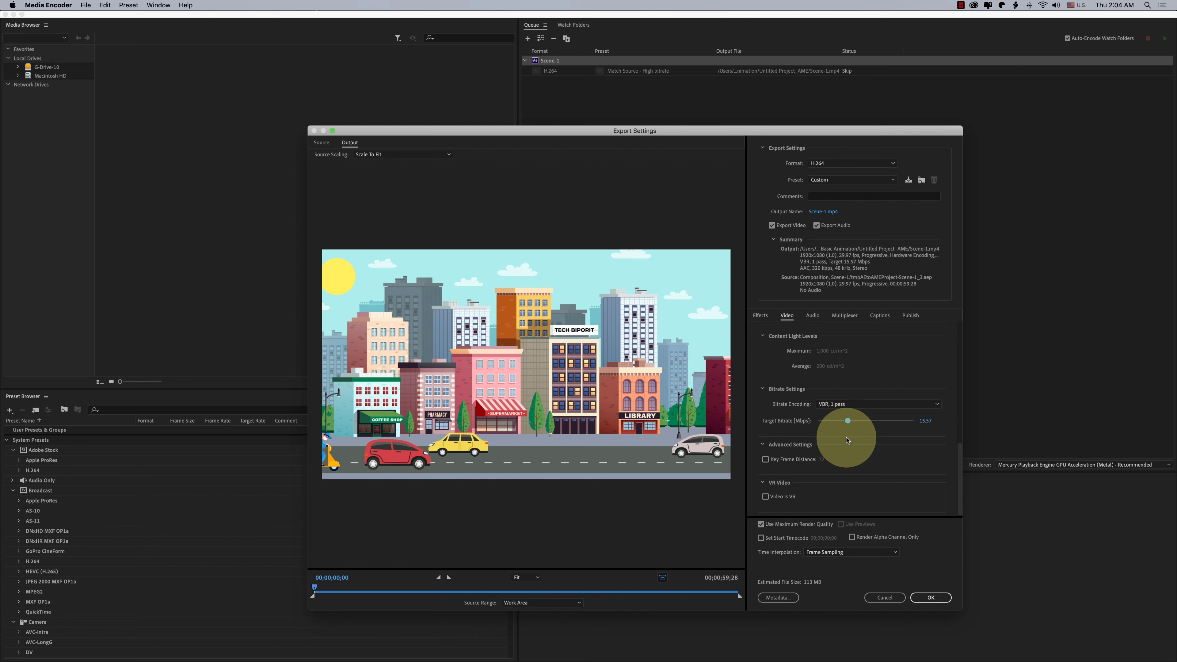
drag(847, 421, 911, 421)
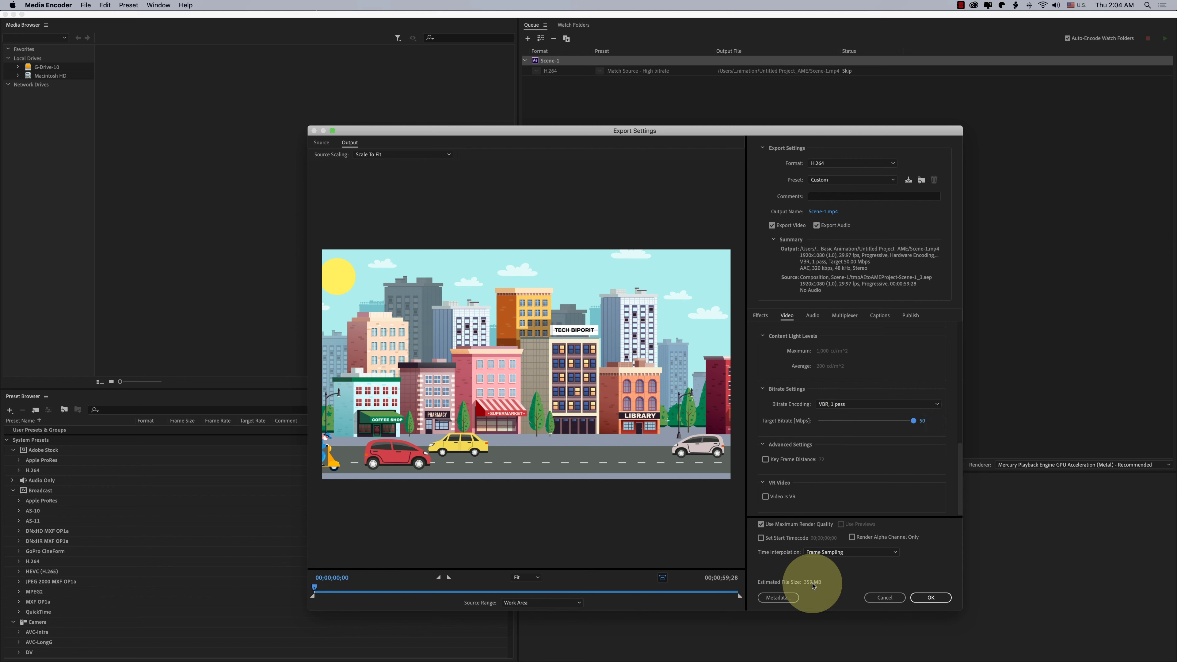
mouse_move(858, 420)
mouse_down()
mouse_move(836, 420)
mouse_move(845, 423)
mouse_up()
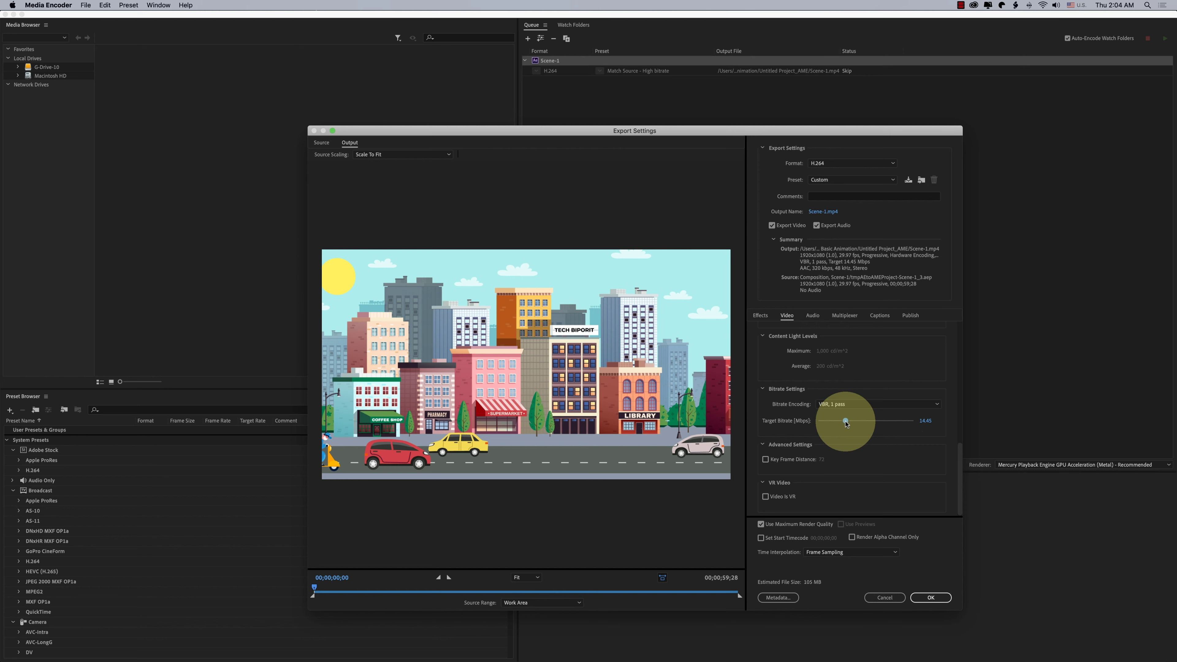
scroll(901, 452, up, 10)
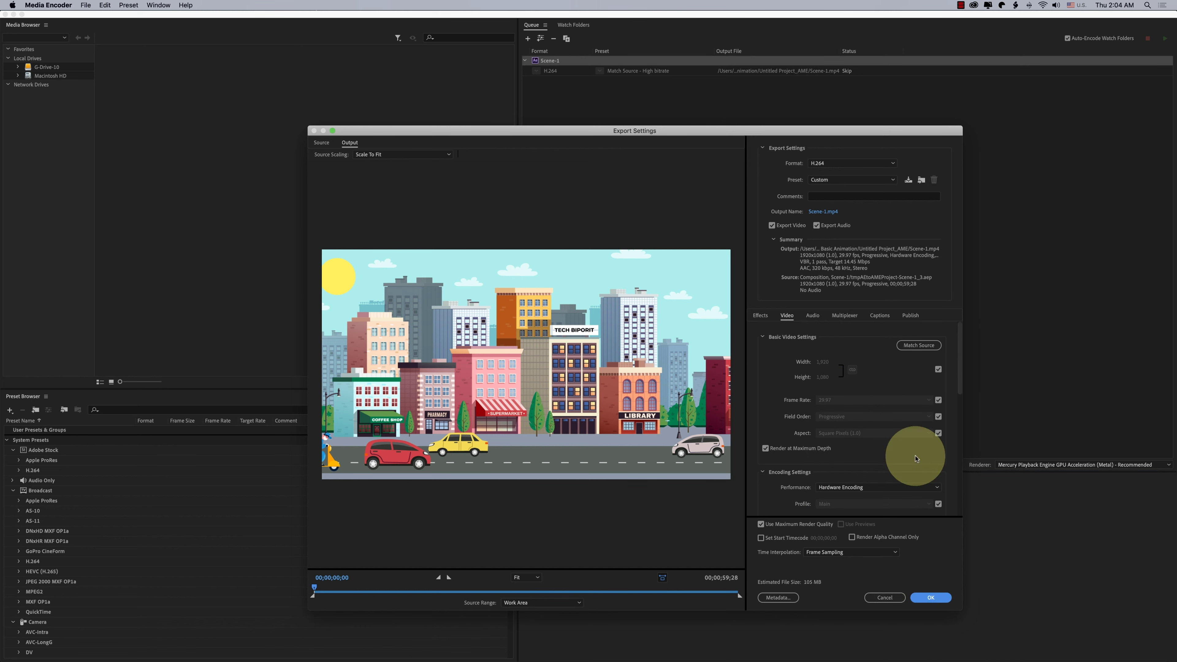
key(Return)
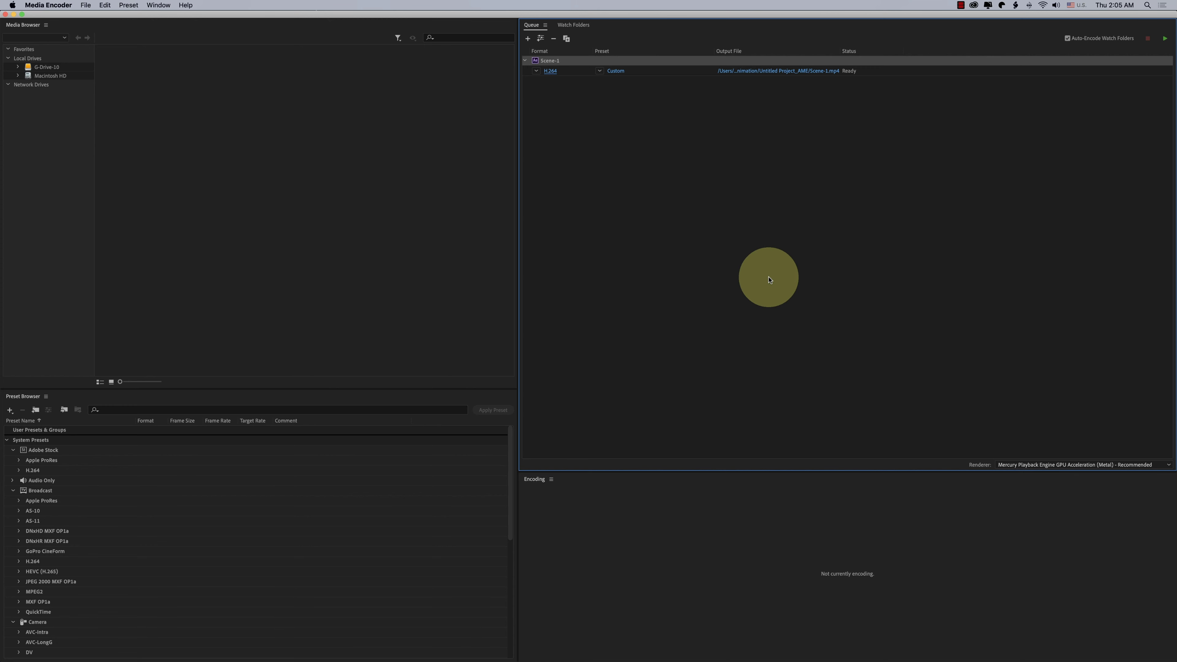
click(961, 297)
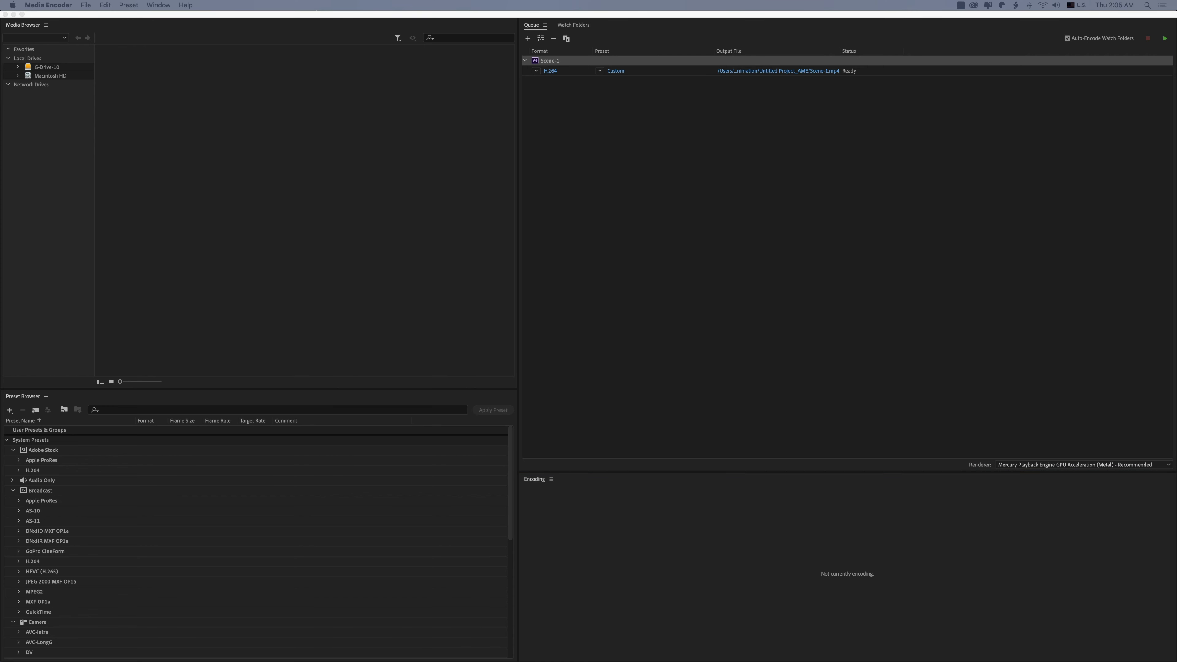